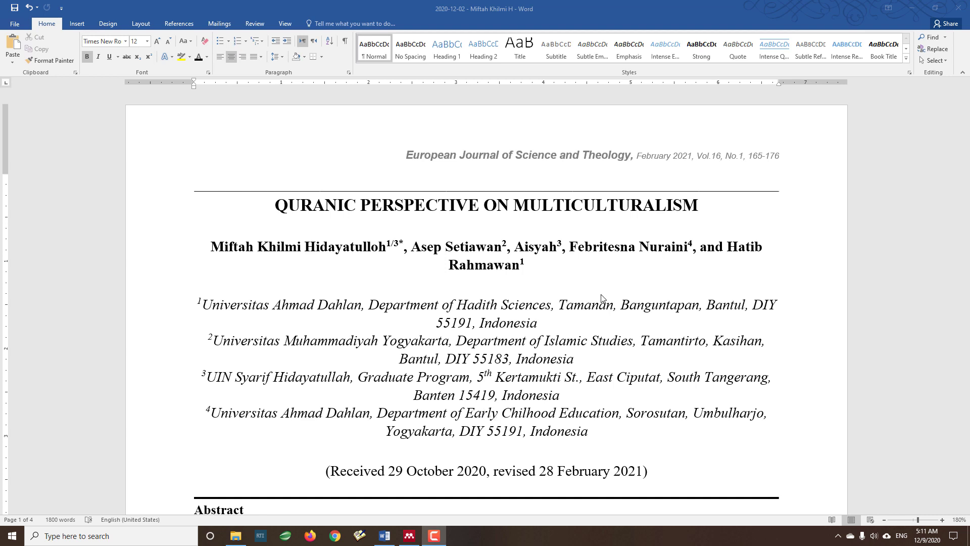
- Look through the manuscript from the title page to the third page and back, examining its in-text citations
scroll(573, 315, down, 15)
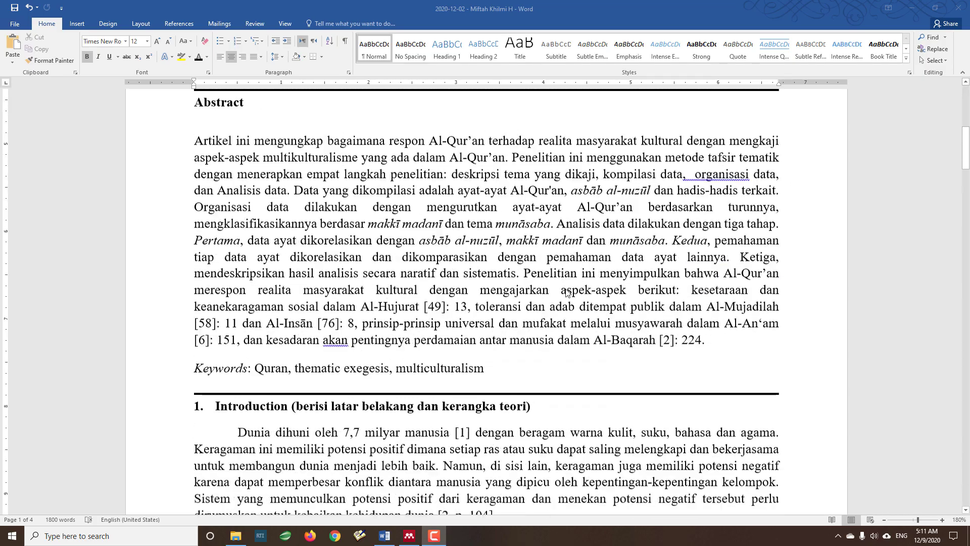
scroll(565, 293, down, 15)
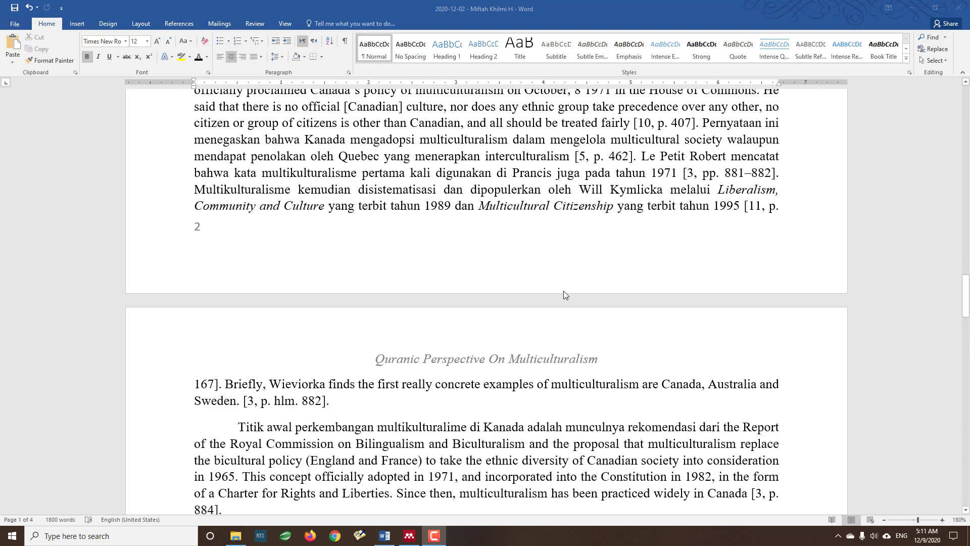
scroll(565, 294, down, 12)
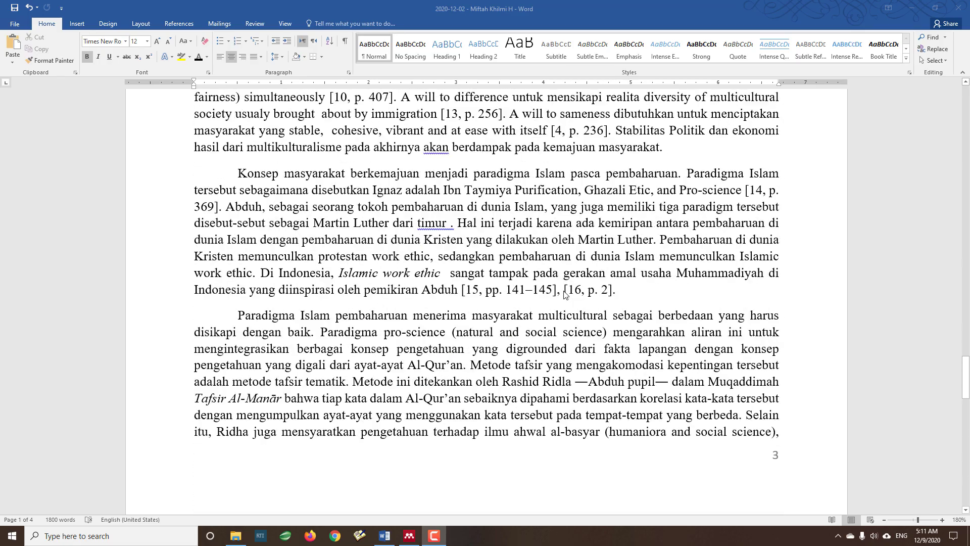
scroll(565, 294, down, 6)
scroll(566, 294, up, 13)
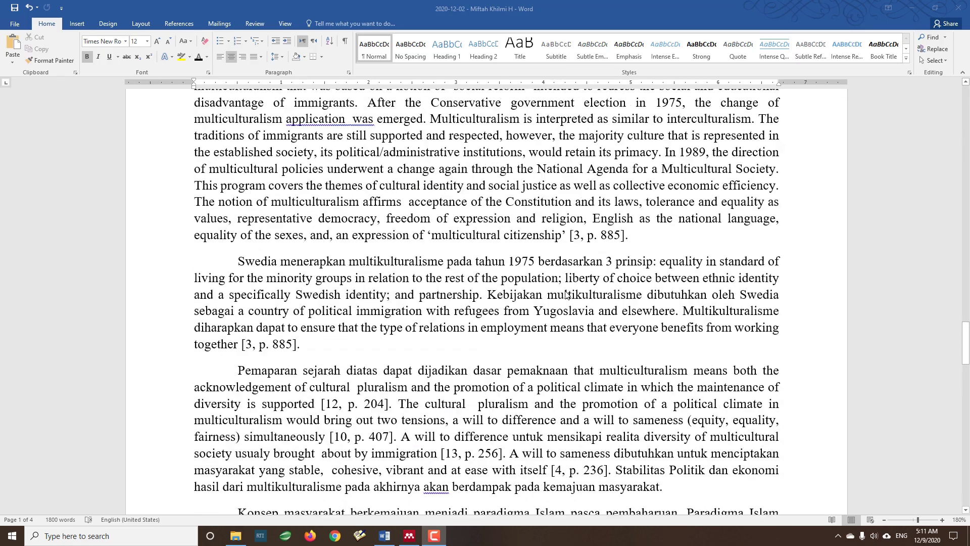
scroll(566, 294, up, 12)
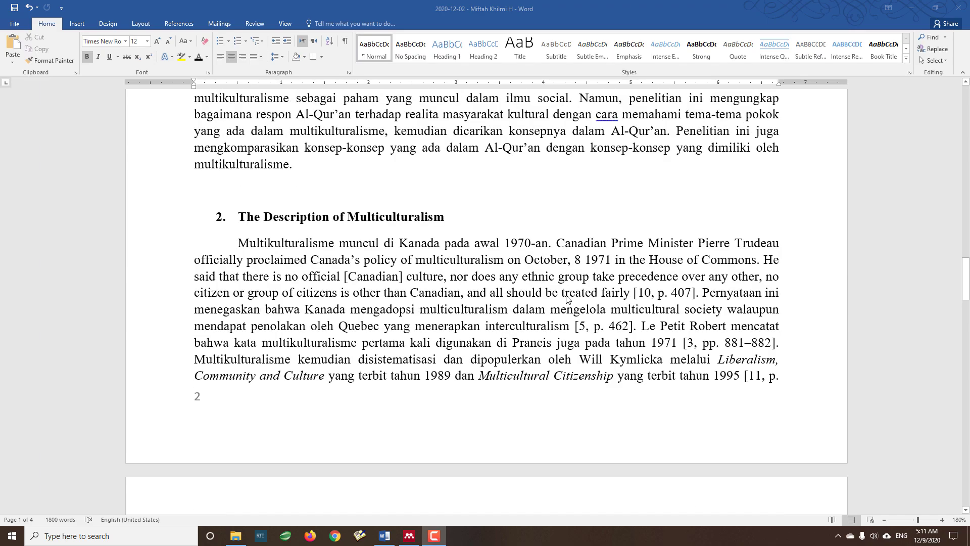
scroll(567, 298, up, 12)
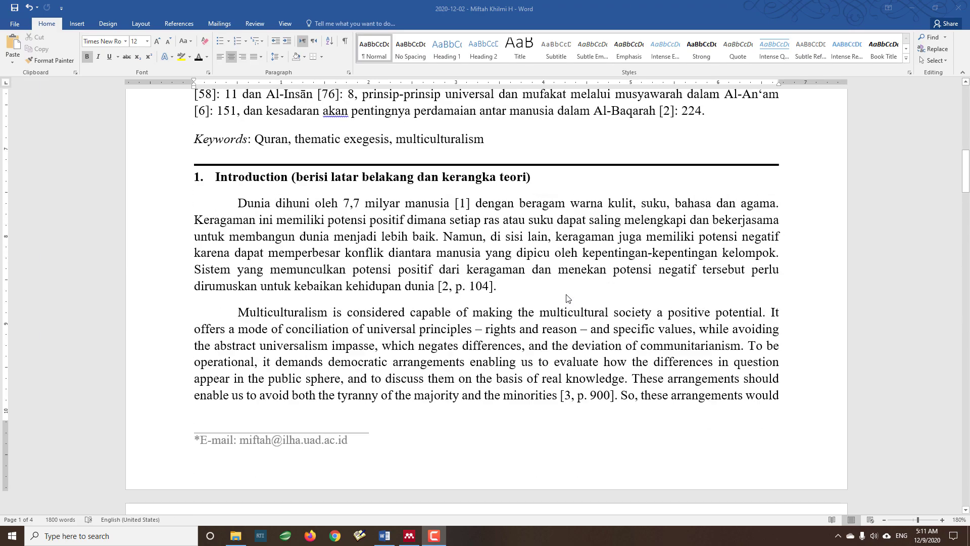
scroll(566, 298, up, 6)
scroll(567, 296, up, 5)
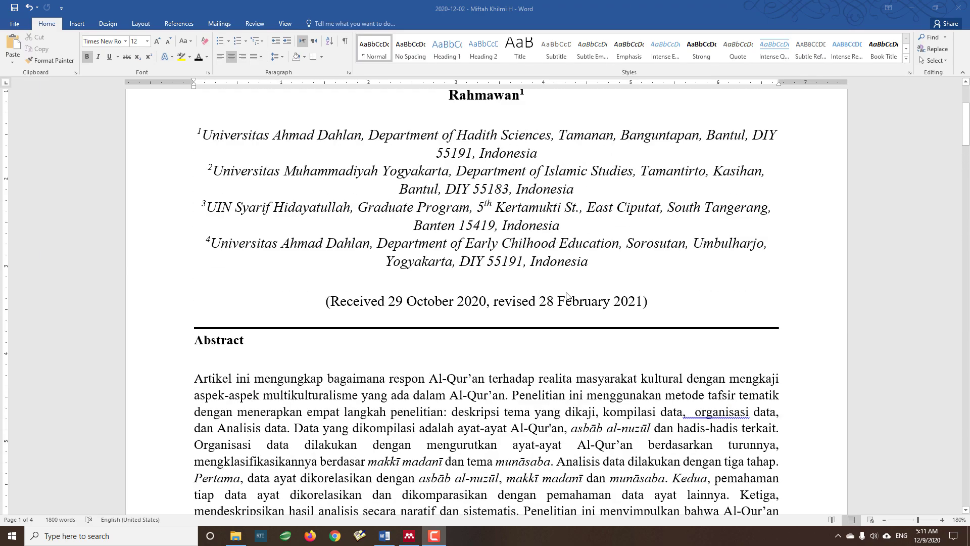
scroll(566, 296, up, 3)
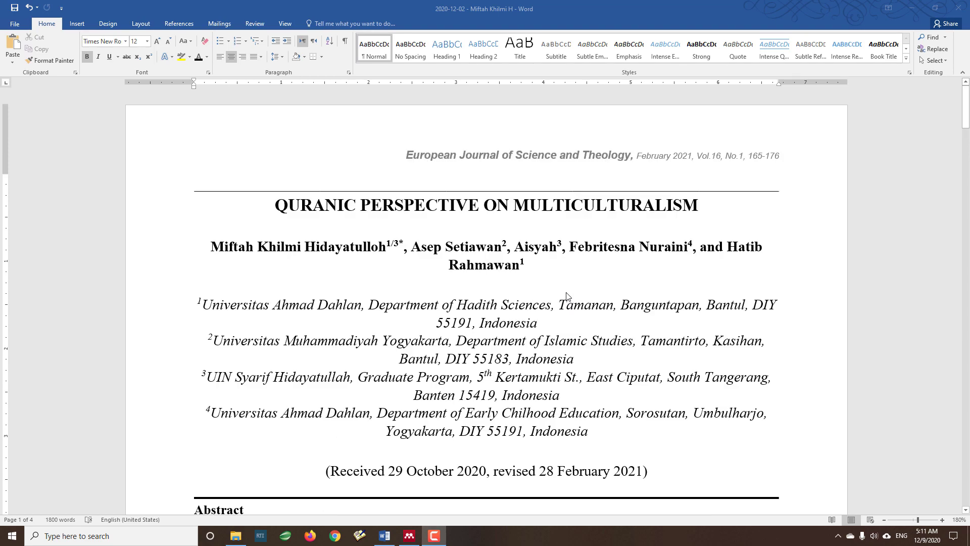
- Inspect the citation [1] in the first sentence of the Introduction
scroll(567, 296, down, 3)
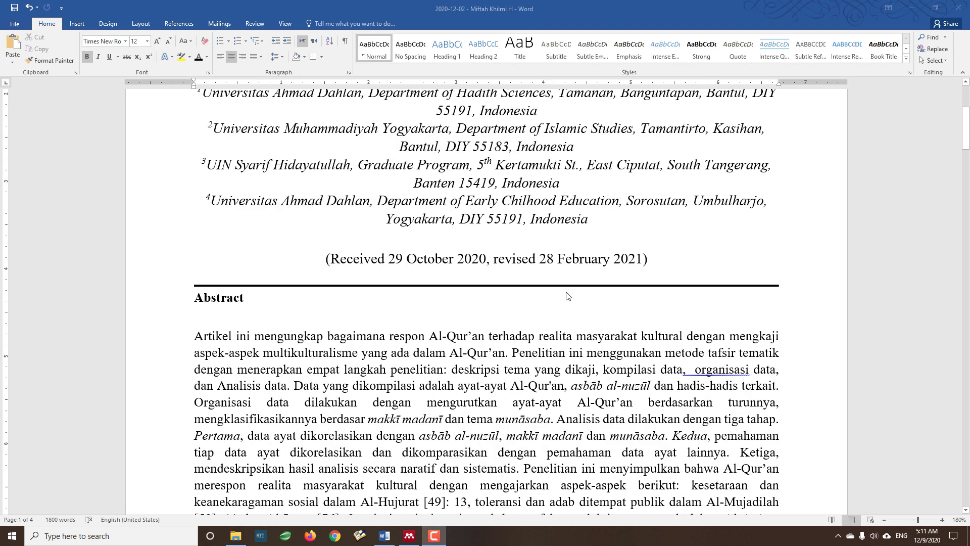
scroll(568, 296, down, 3)
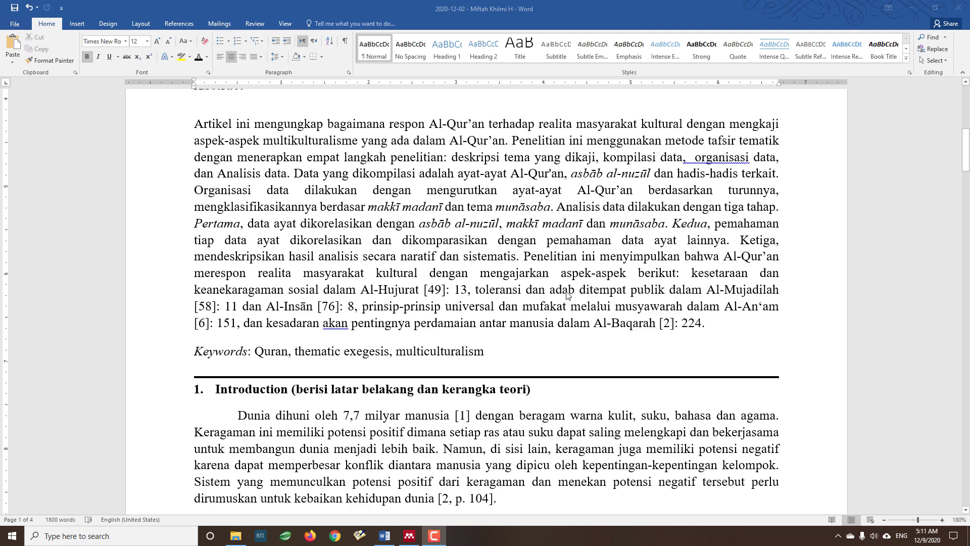
scroll(566, 296, down, 1)
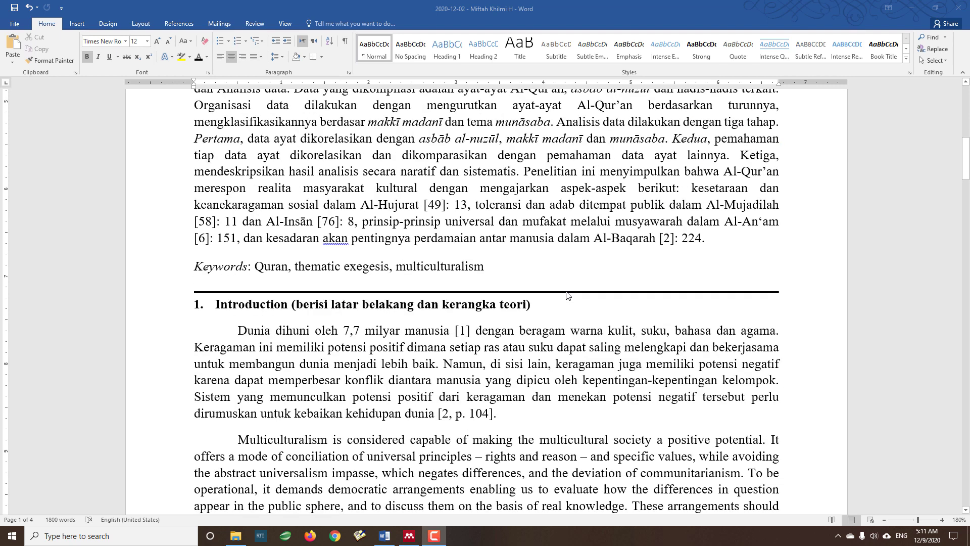
click(465, 333)
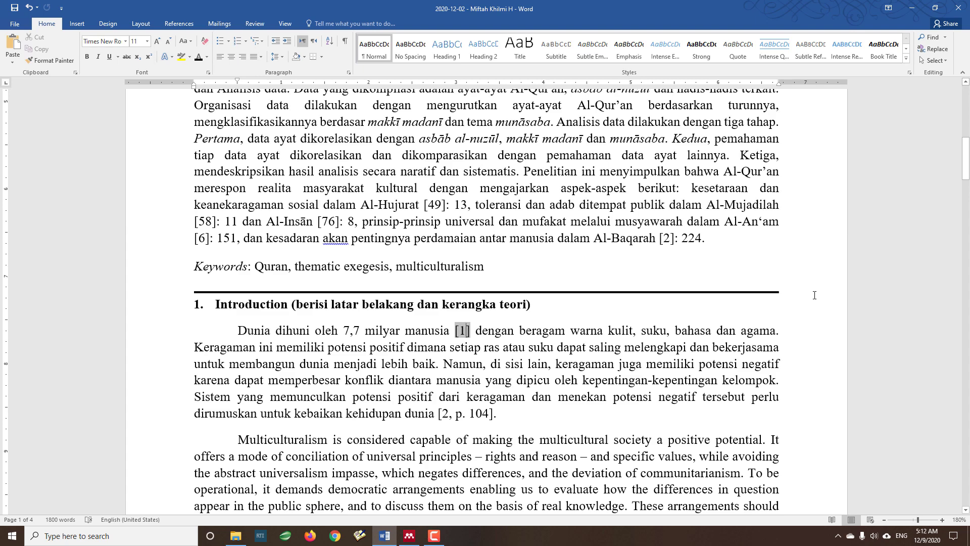
- Switch to Mendeley Desktop and check which web importer and MS Word plugin commands it offers
click(409, 536)
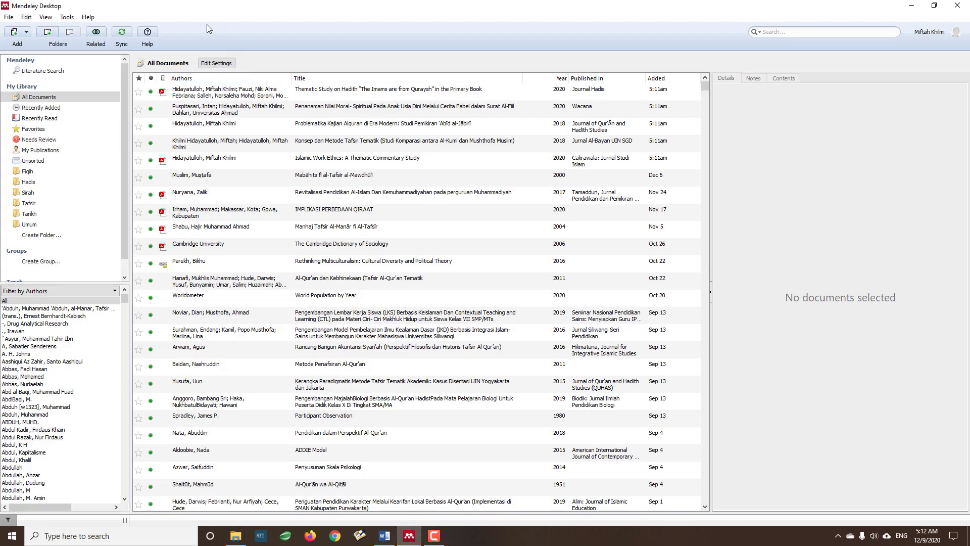
click(66, 17)
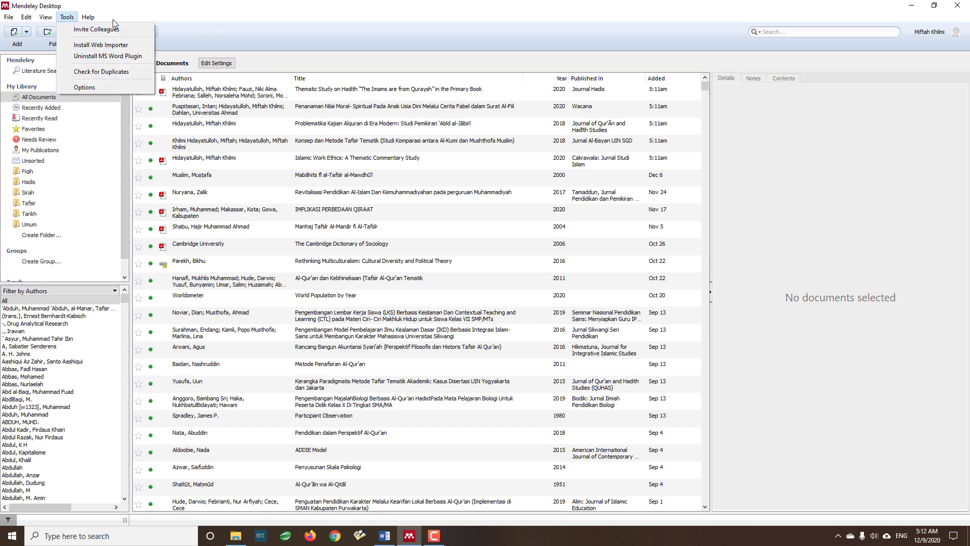
mouse_move(87, 17)
click(547, 31)
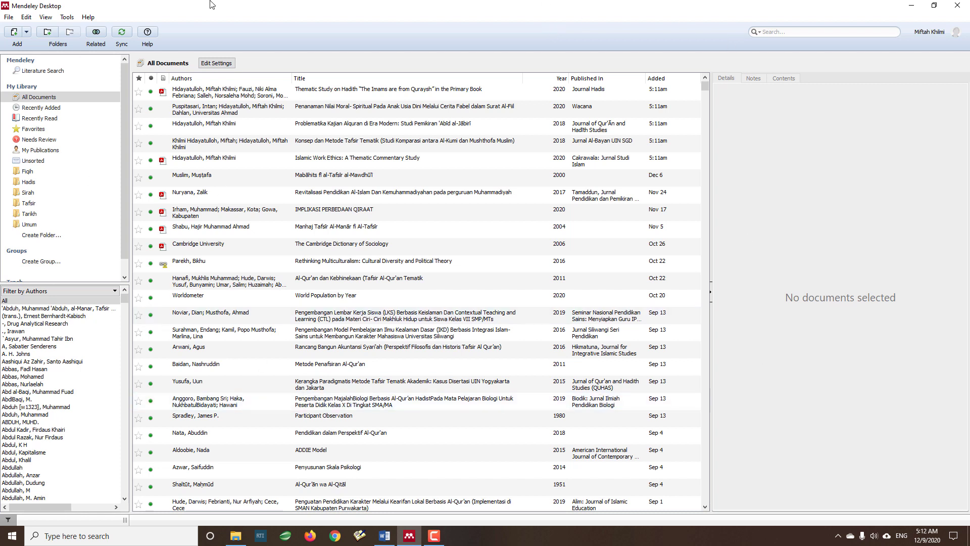
click(759, 36)
click(636, 31)
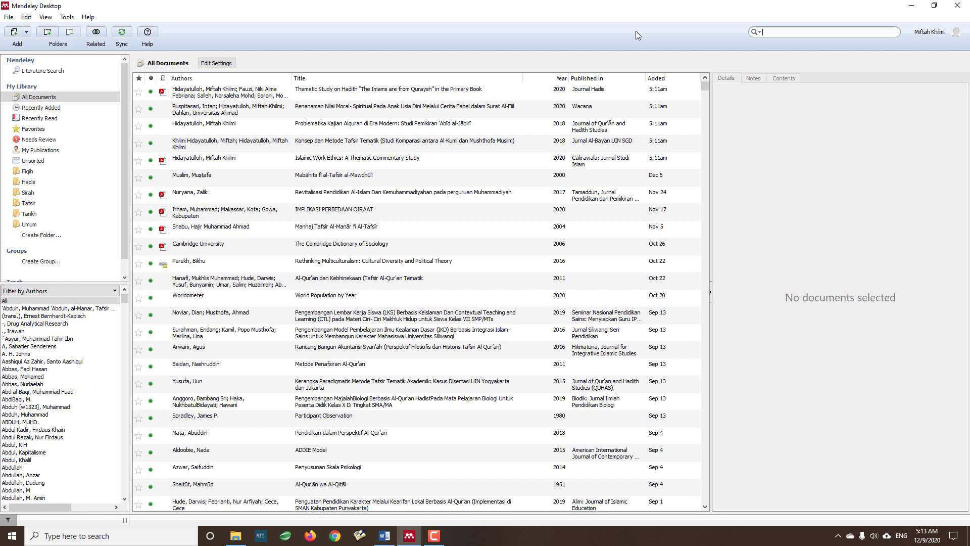
- Switch to the webinar folder in File Explorer and select the Mendeley-Desktop-1.17.13-win32 archive
click(236, 536)
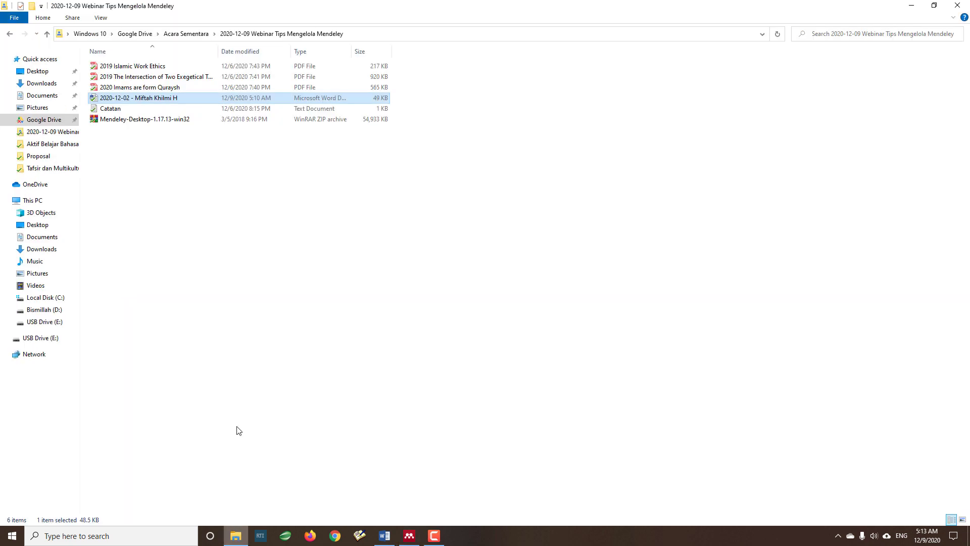
click(215, 162)
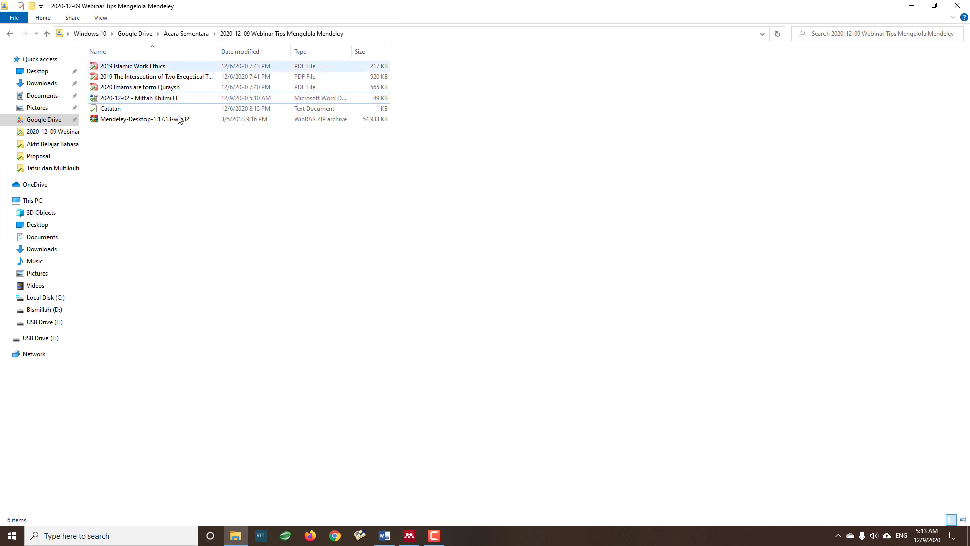
click(170, 121)
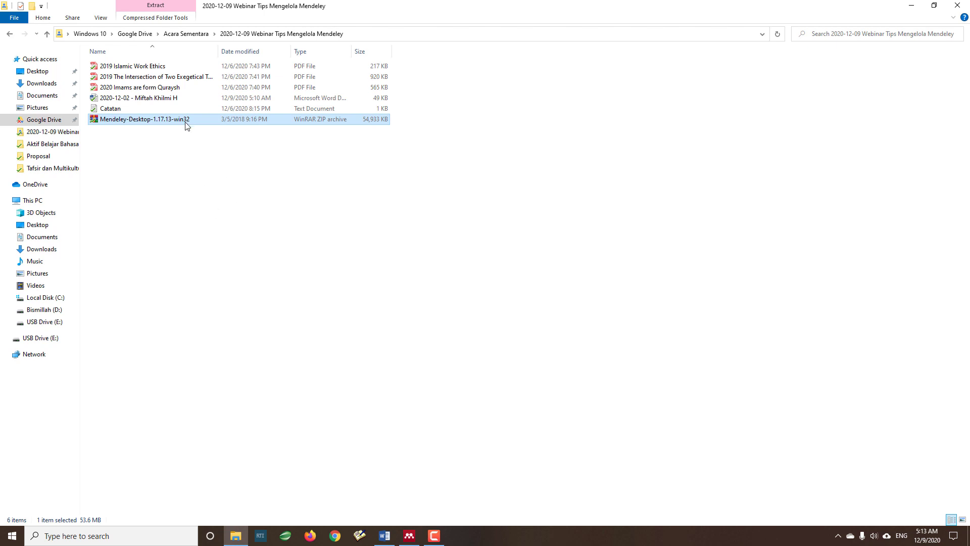
- Return to Mendeley Desktop and review the web importer and MS Word plugin commands again
click(408, 534)
click(64, 20)
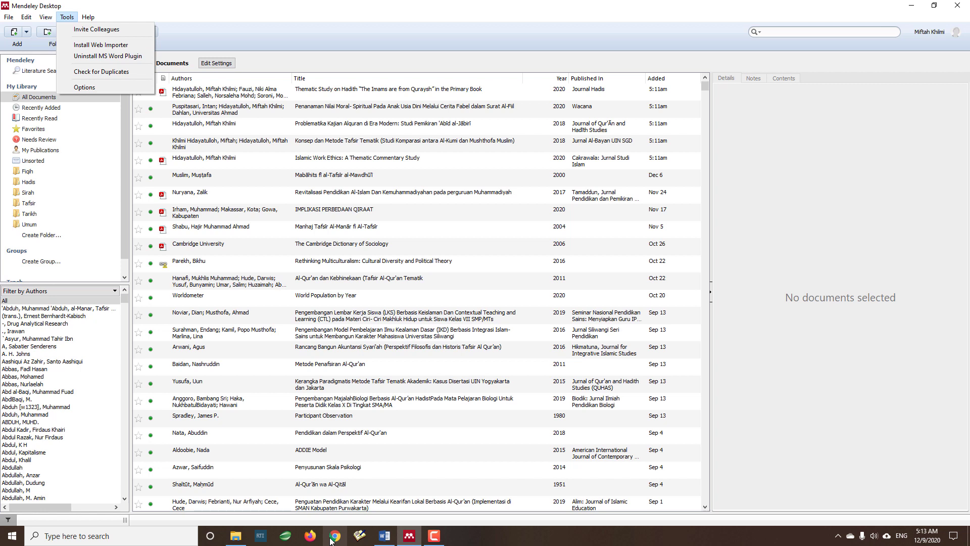
click(454, 4)
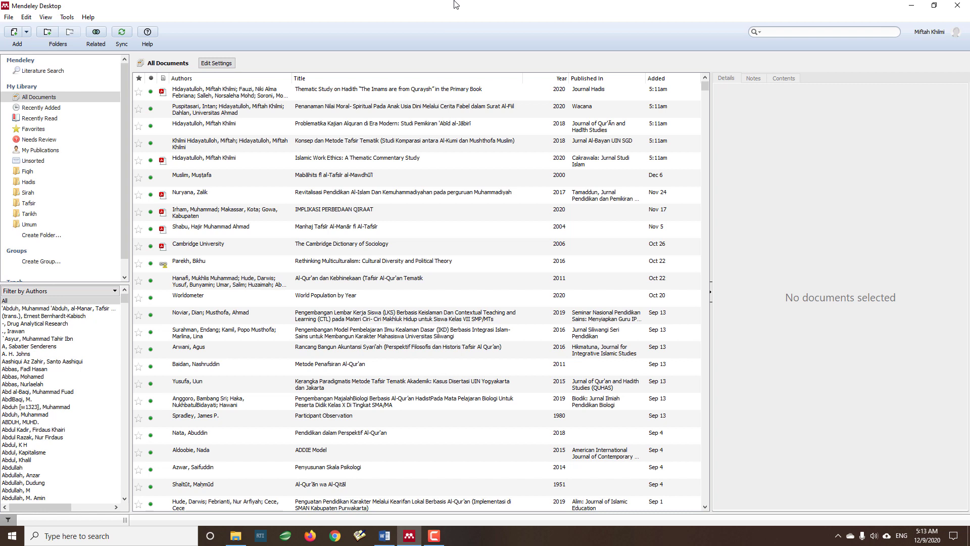
- View the details of the 2020 Journal Hadis article and of the 2020 Wacana article
click(424, 91)
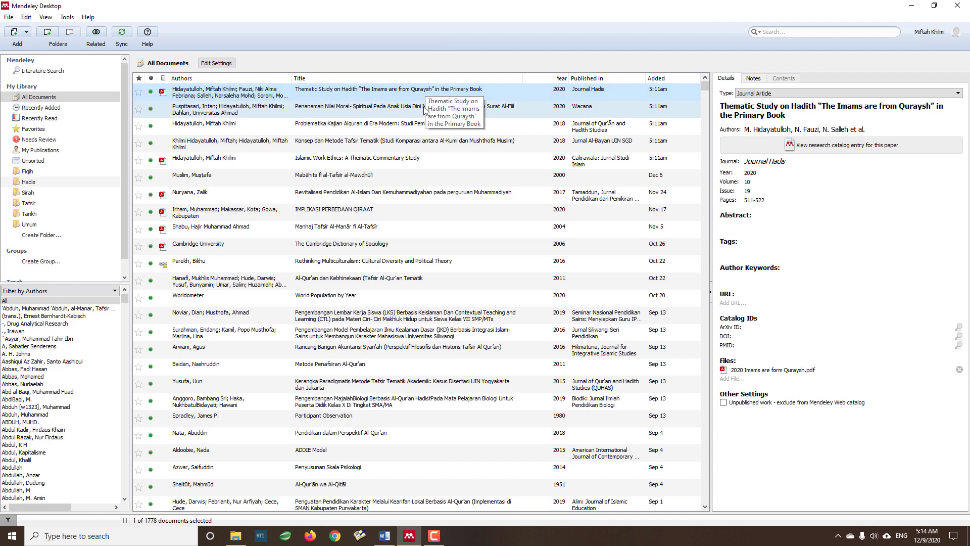
click(426, 108)
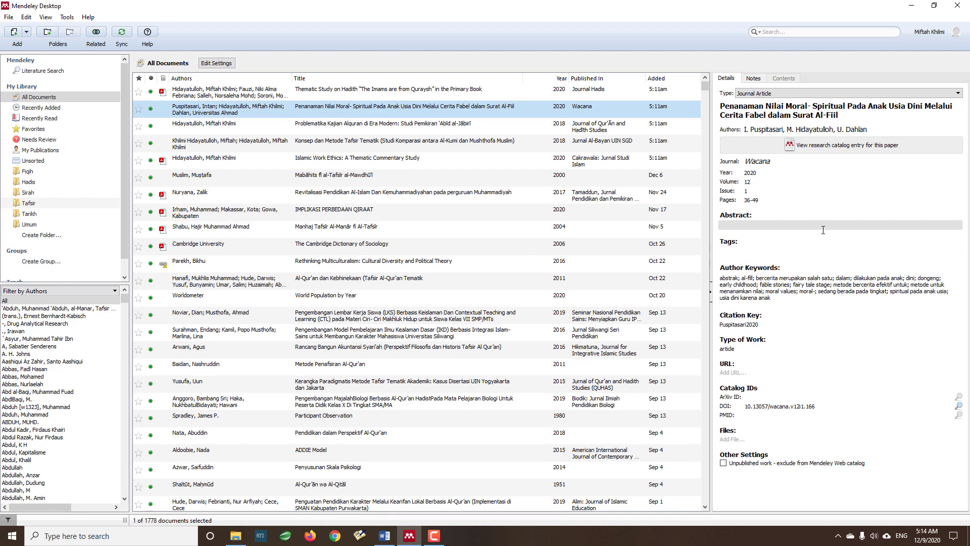
click(68, 17)
mouse_move(89, 17)
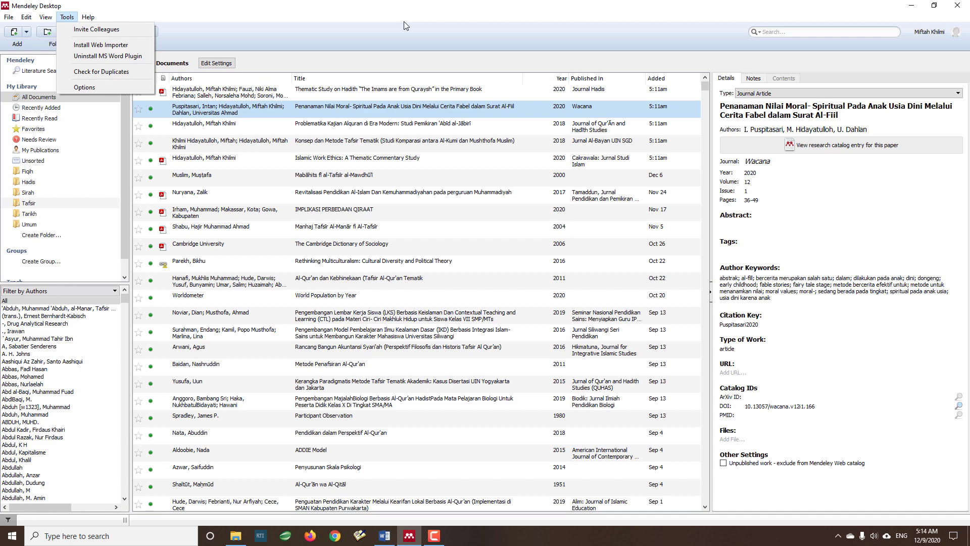
click(433, 32)
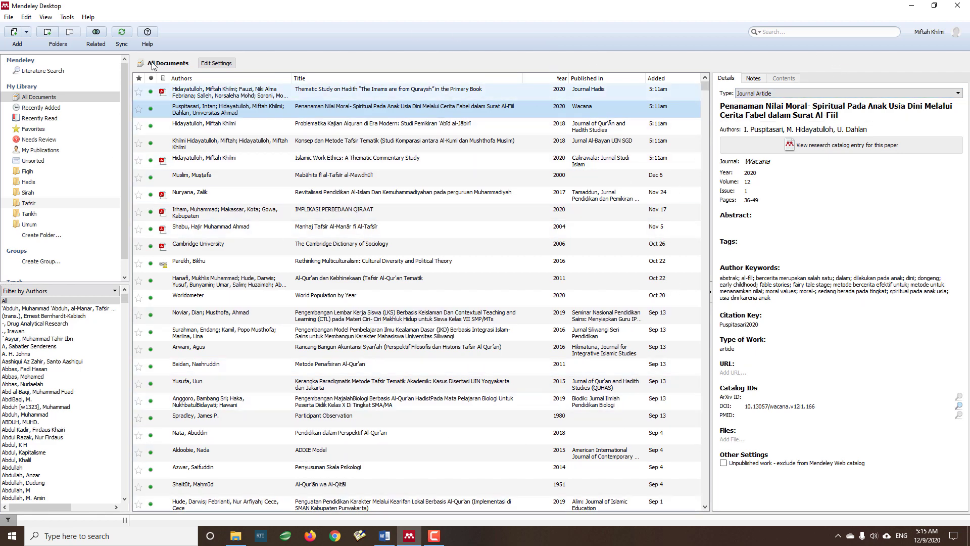
click(68, 18)
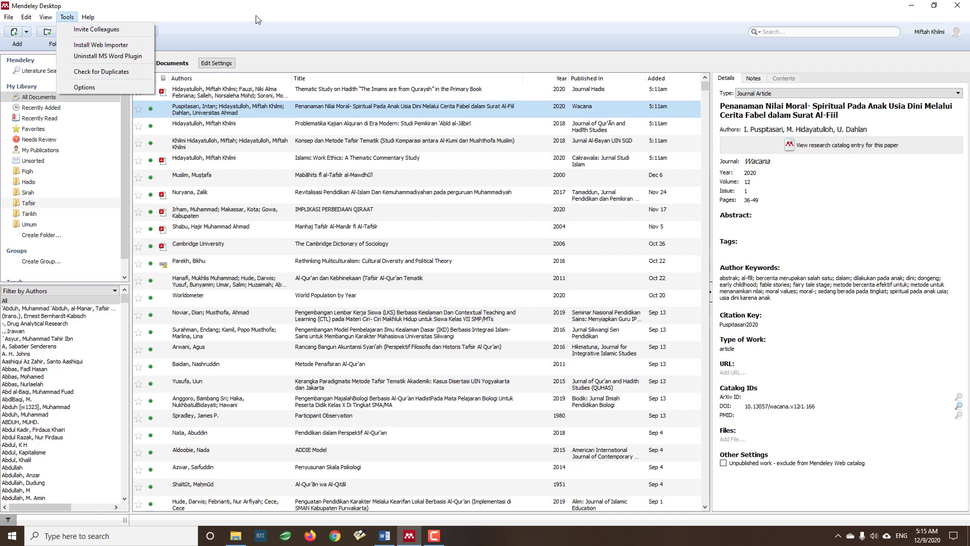
click(292, 16)
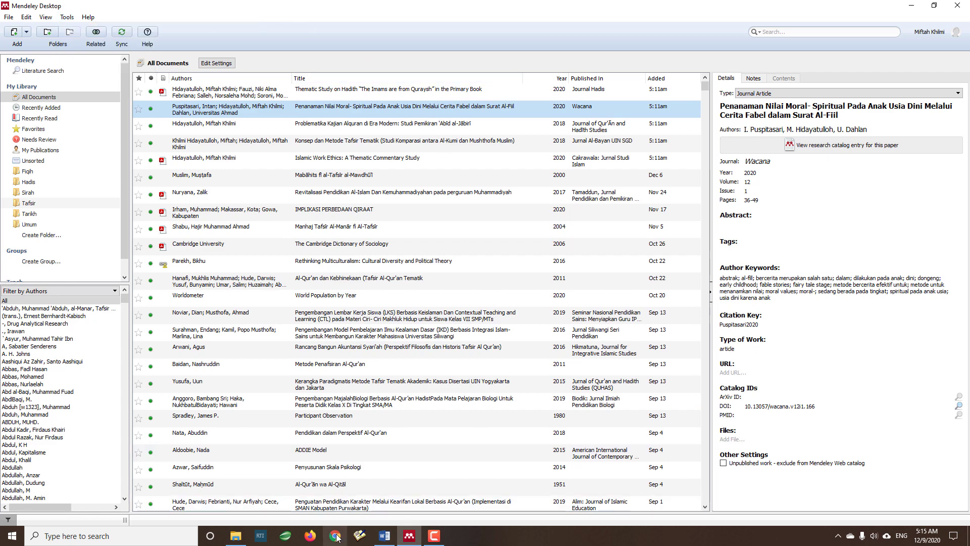
- Switch to the Word manuscript and go back to its title page
click(388, 538)
scroll(529, 368, up, 10)
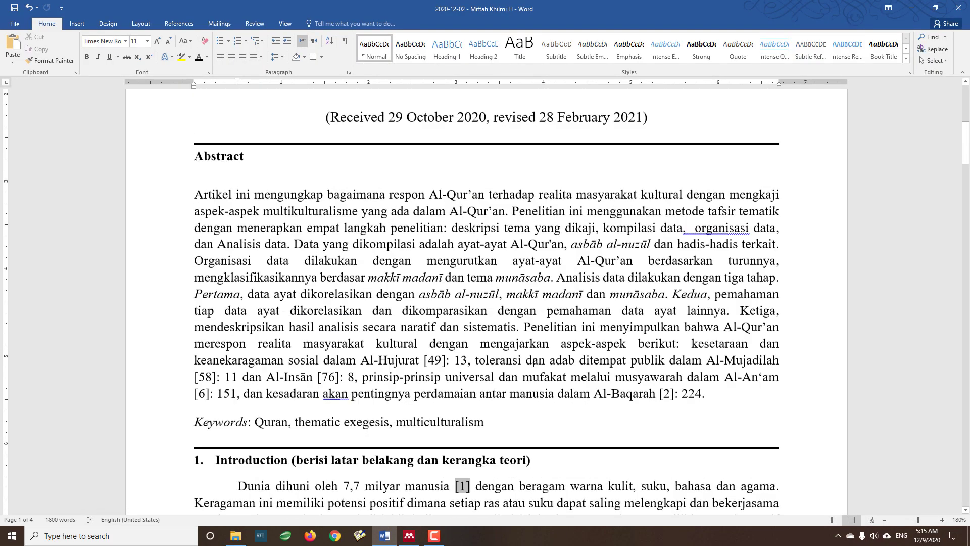
- Switch to a maximized Chrome window and open Google Scholar at scholar.google.co.id
click(329, 535)
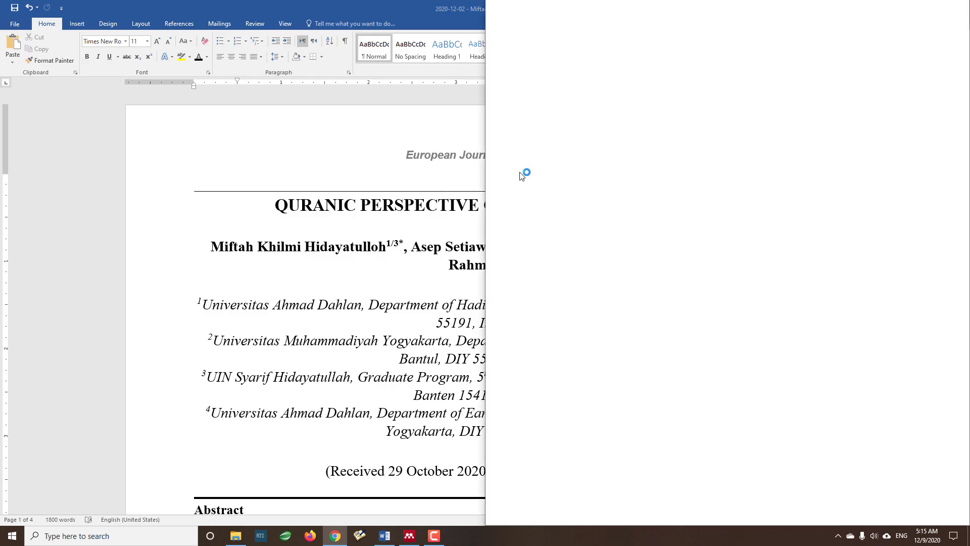
click(935, 6)
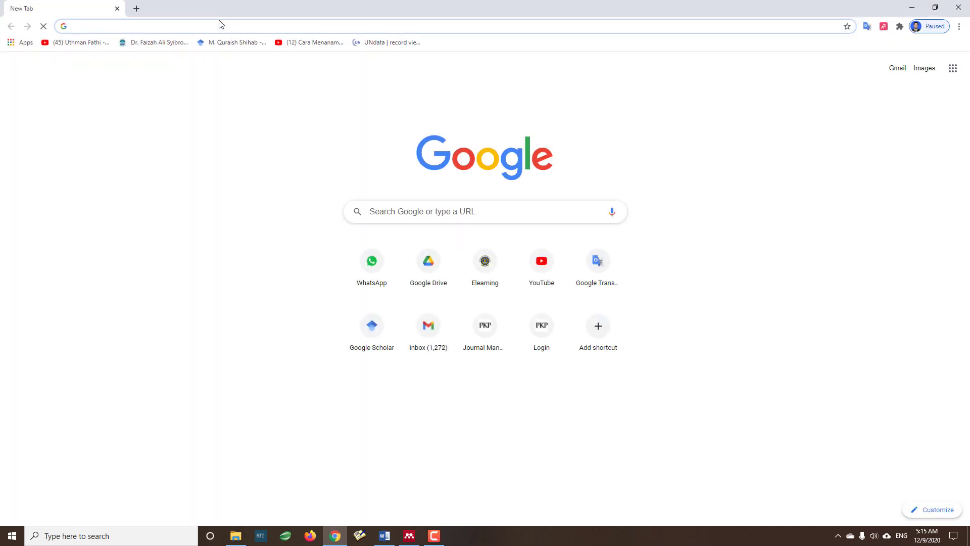
text(scholar.google.co.id)
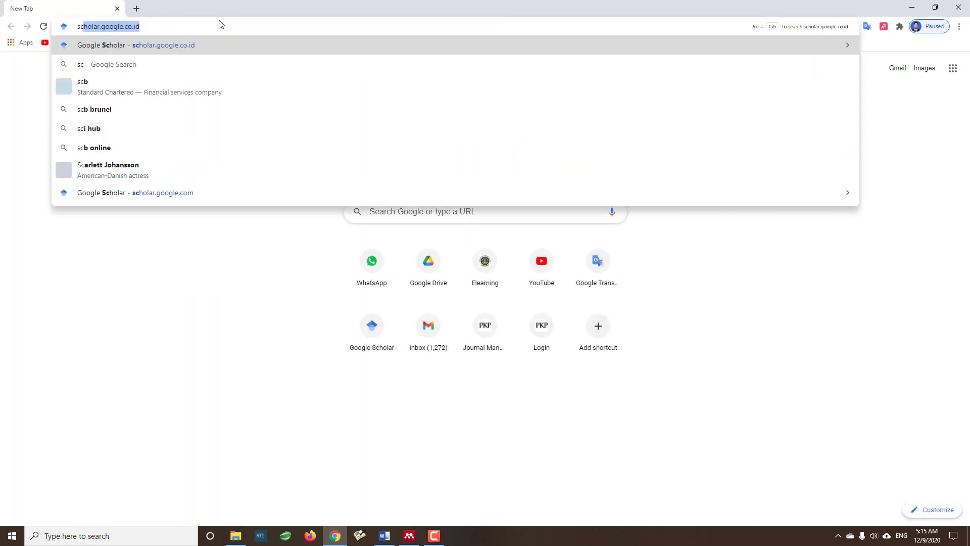
key(Right)
key(Return)
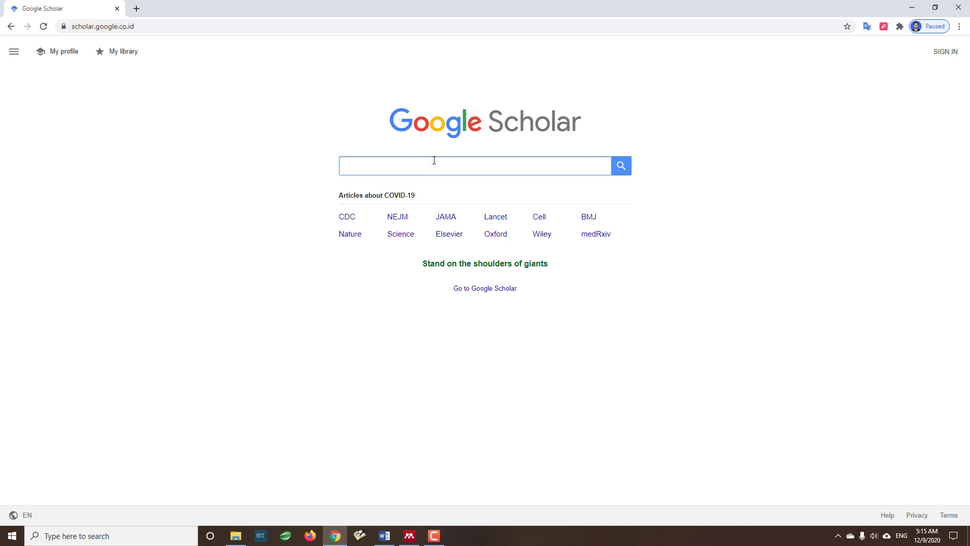
- Search Google Scholar for "hadis covid 19"
text(hadis ci)
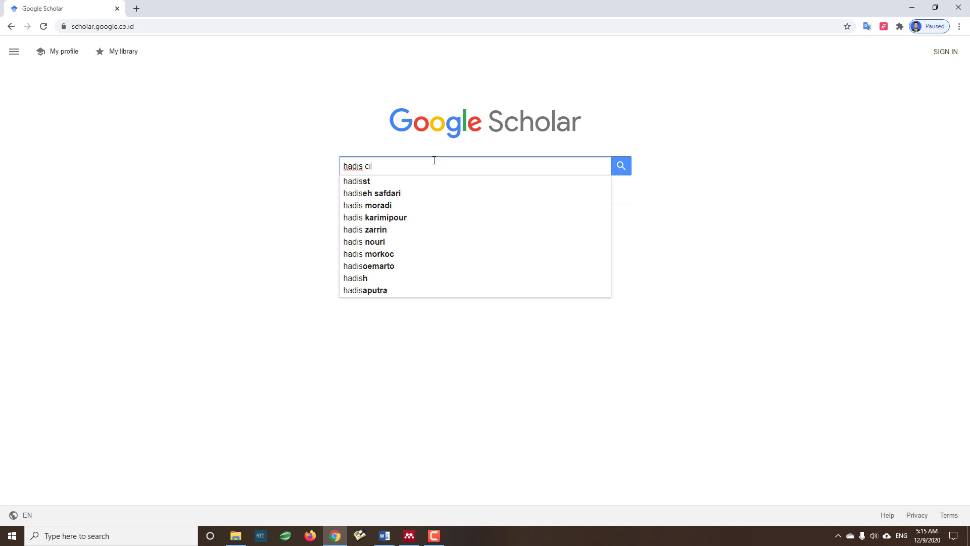
text(vid)
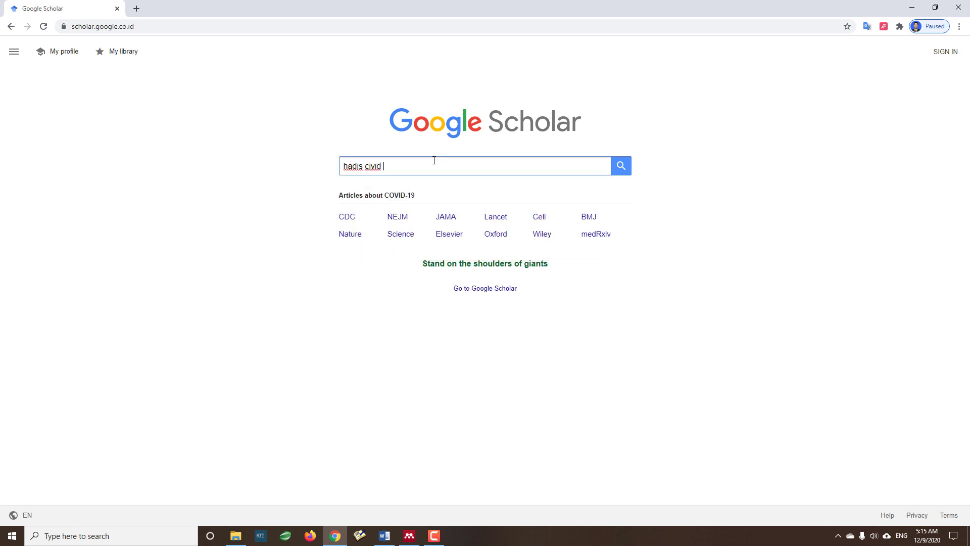
key(BackSpace)
key(BackSpace)
key(BackSpace)
key(BackSpace)
key(BackSpace)
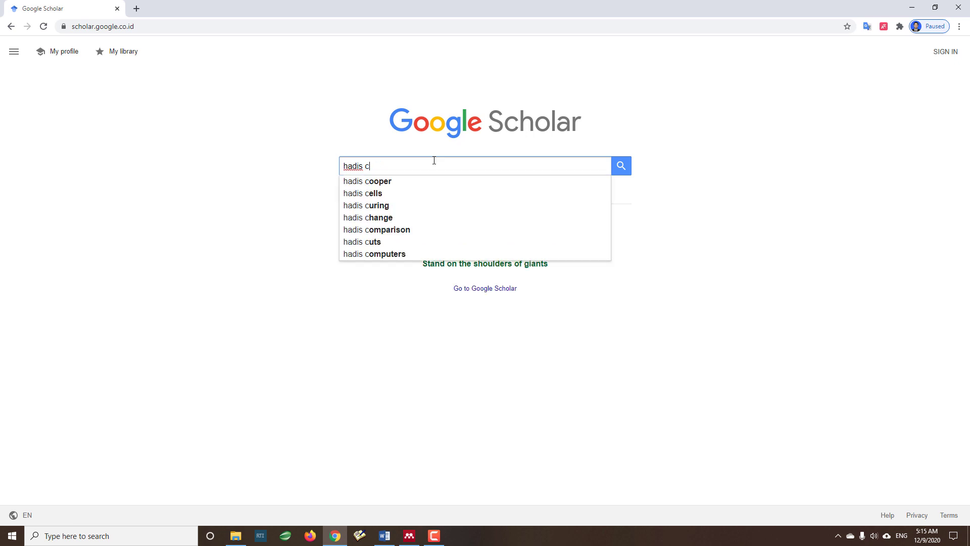
text(ovid )
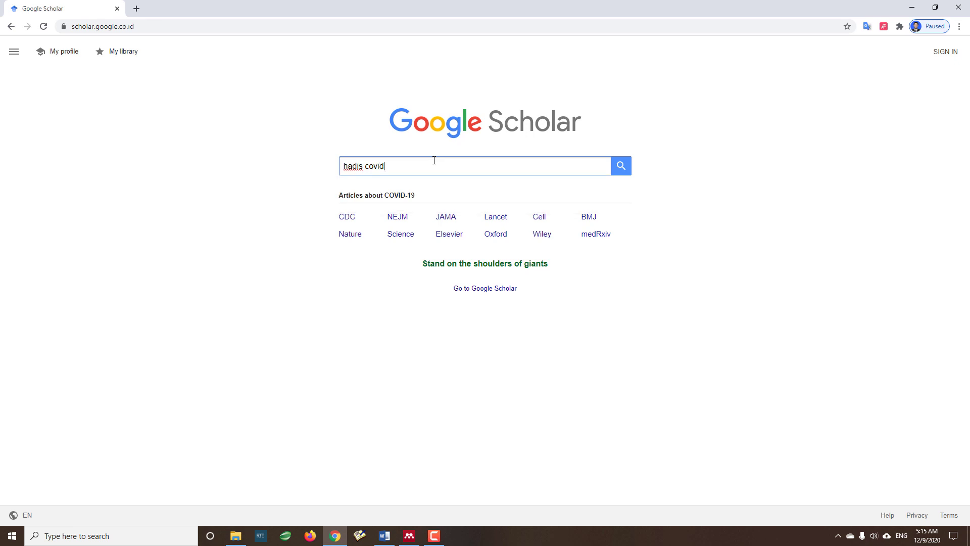
text(19)
key(Return)
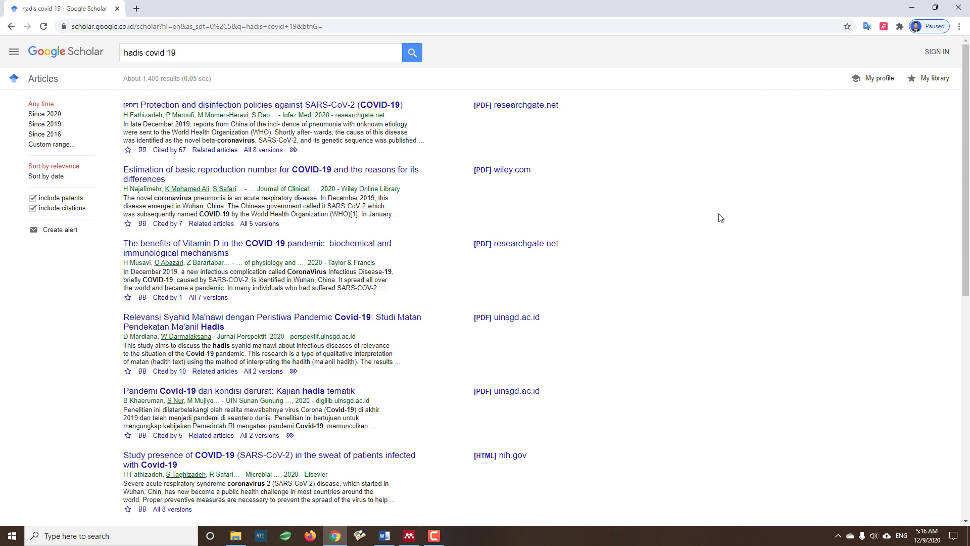
- Switch to Mendeley Desktop and view the details of the 2020 Journal Hadis article
double_click(323, 189)
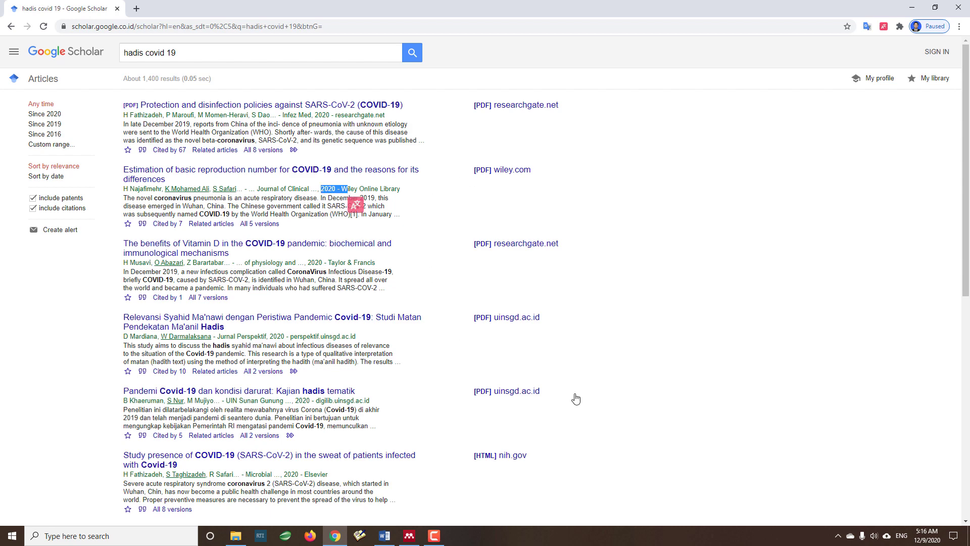
click(409, 536)
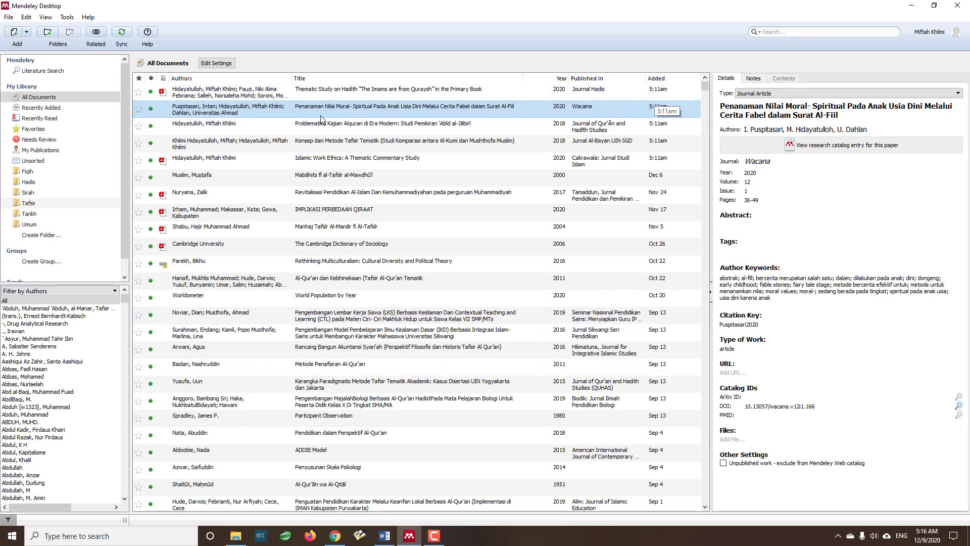
click(258, 95)
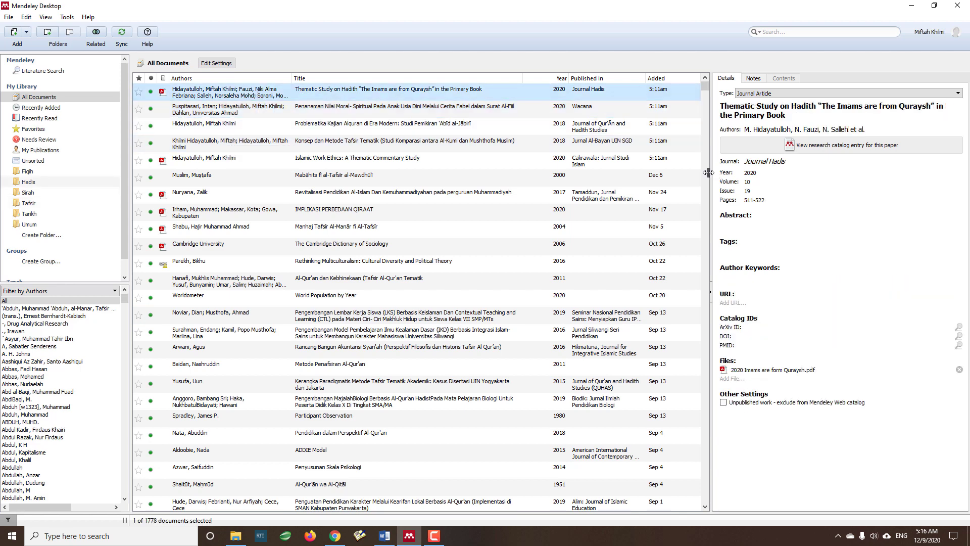
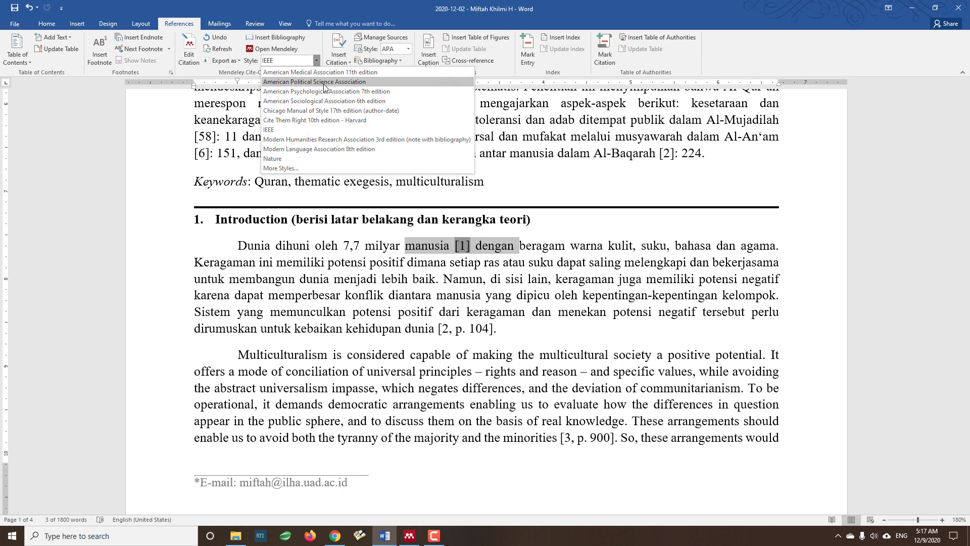
- Apply the American Psychological Association 7th edition citation style and check the citations in the Introduction's first paragraph
click(385, 93)
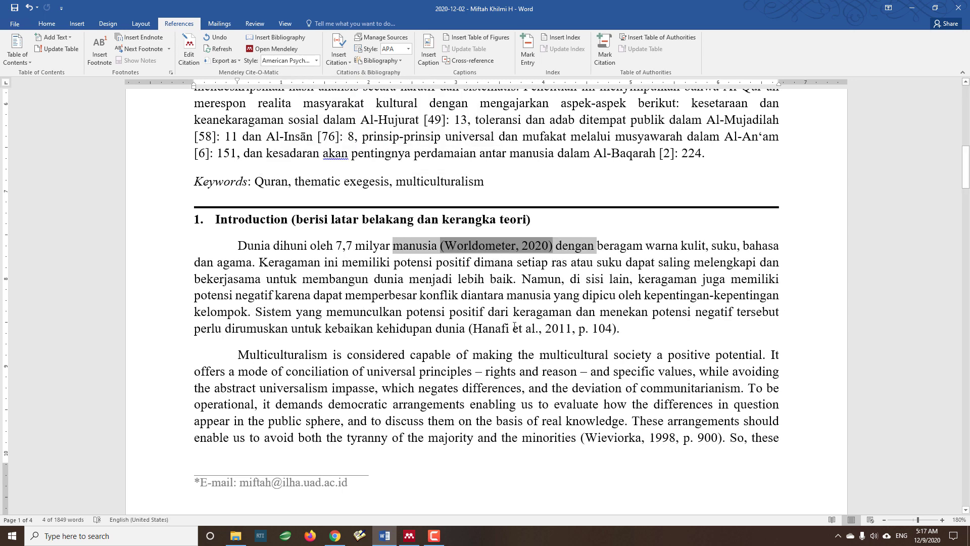
click(316, 61)
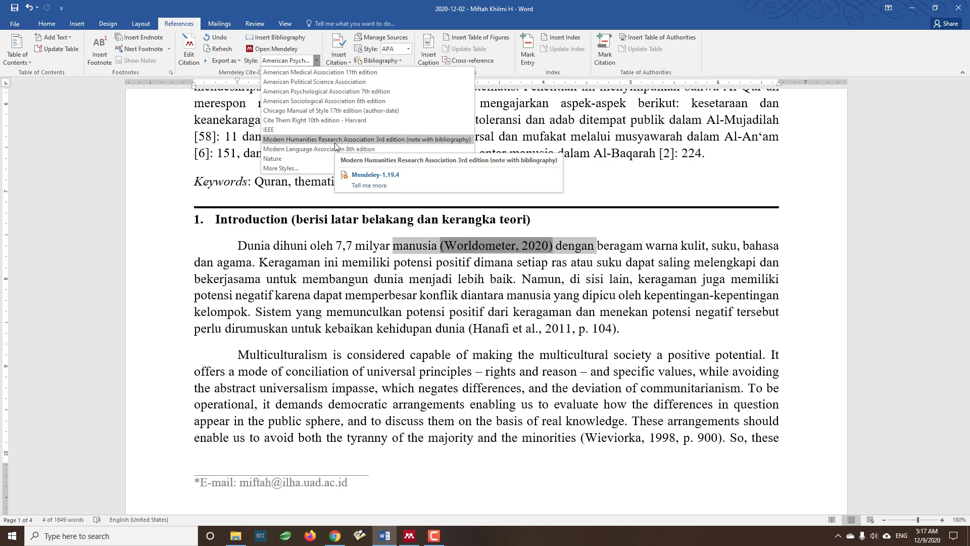
click(297, 169)
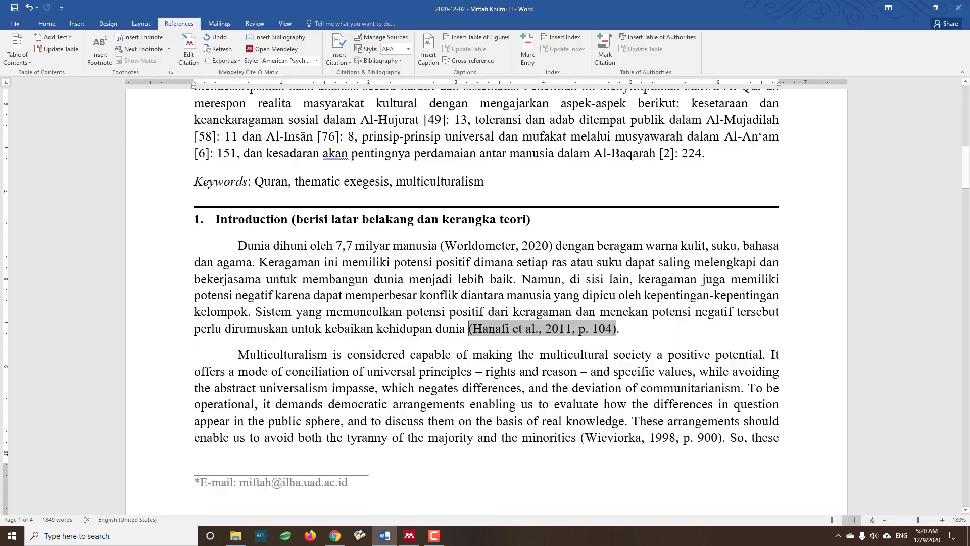
click(478, 279)
click(469, 245)
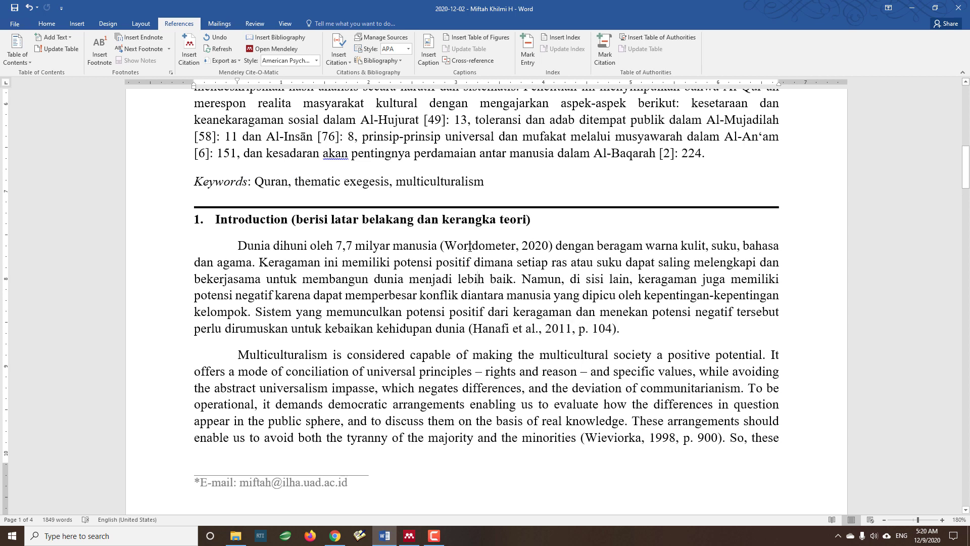
click(496, 327)
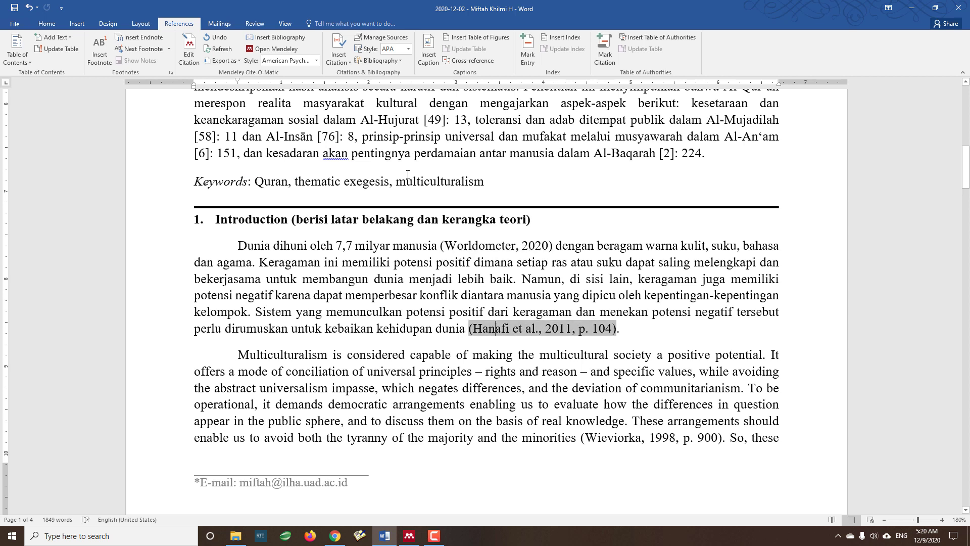
- Choose Chicago Manual of Style 17th edition (full note) from the installed Mendeley citation styles and apply it to the manuscript
click(316, 61)
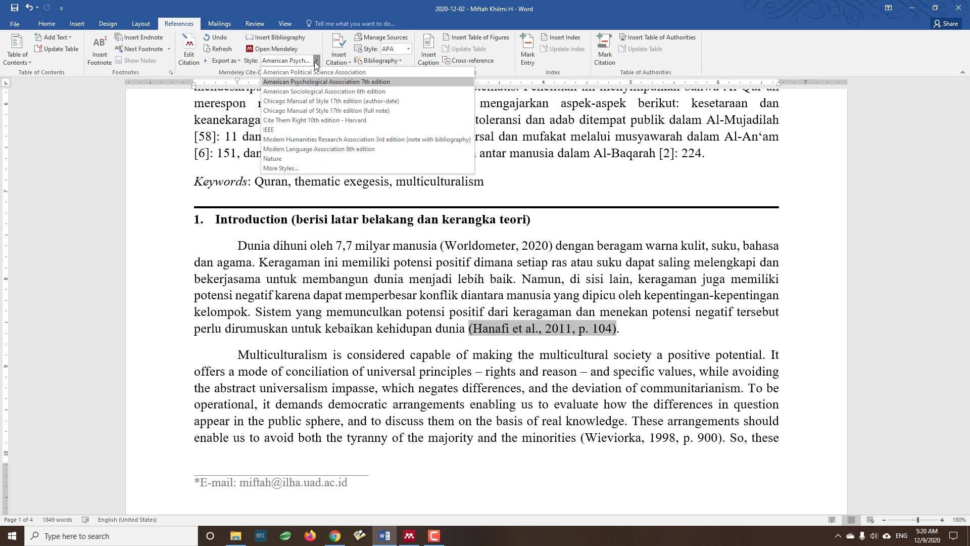
click(305, 166)
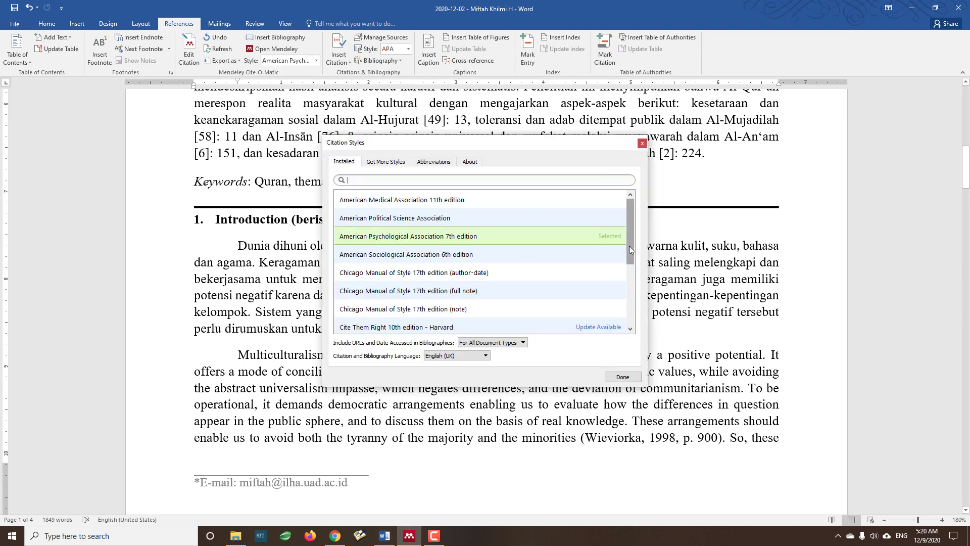
click(458, 294)
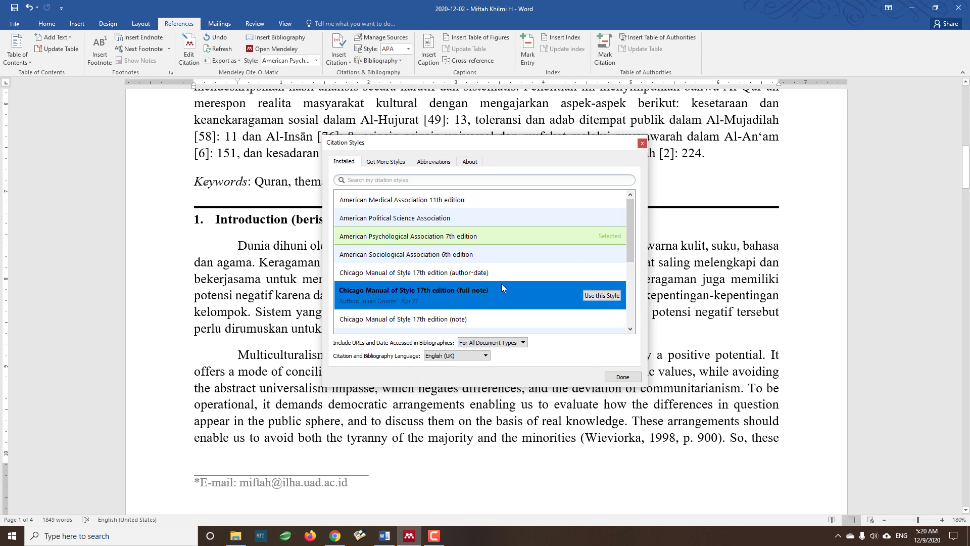
click(603, 296)
click(620, 377)
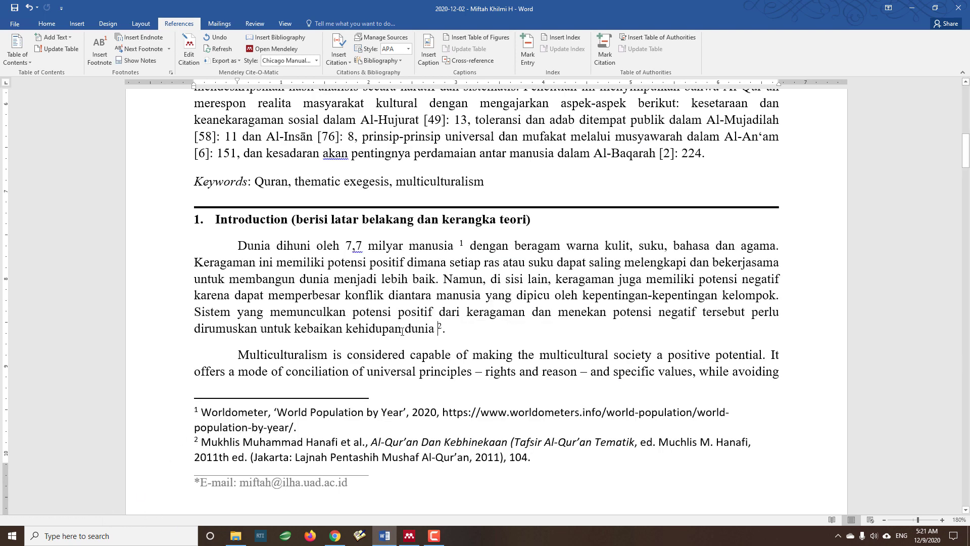
- Examine the two note markers in the Introduction's first paragraph and the footnotes at the end of page 2
mouse_move(461, 241)
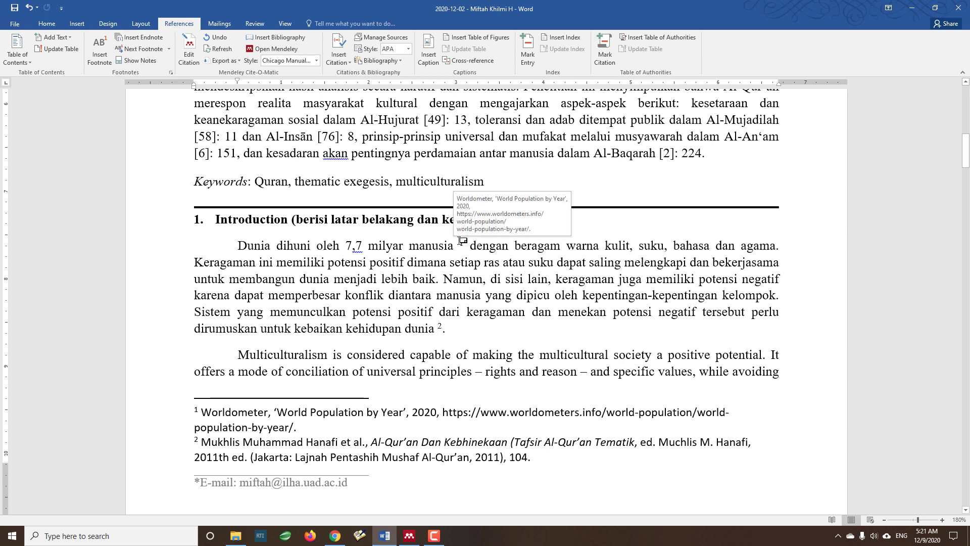
mouse_move(449, 333)
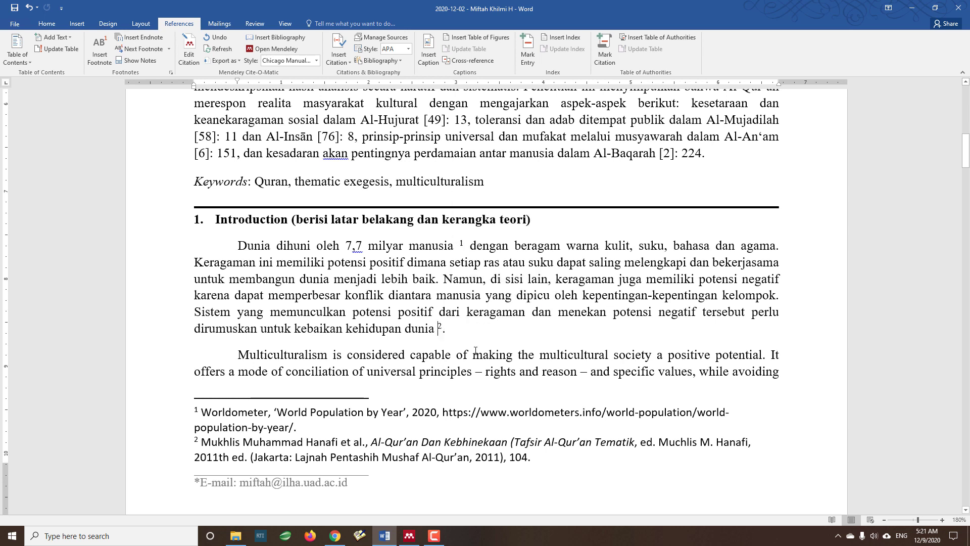
scroll(449, 332, down, 15)
scroll(507, 368, down, 10)
scroll(270, 240, up, 2)
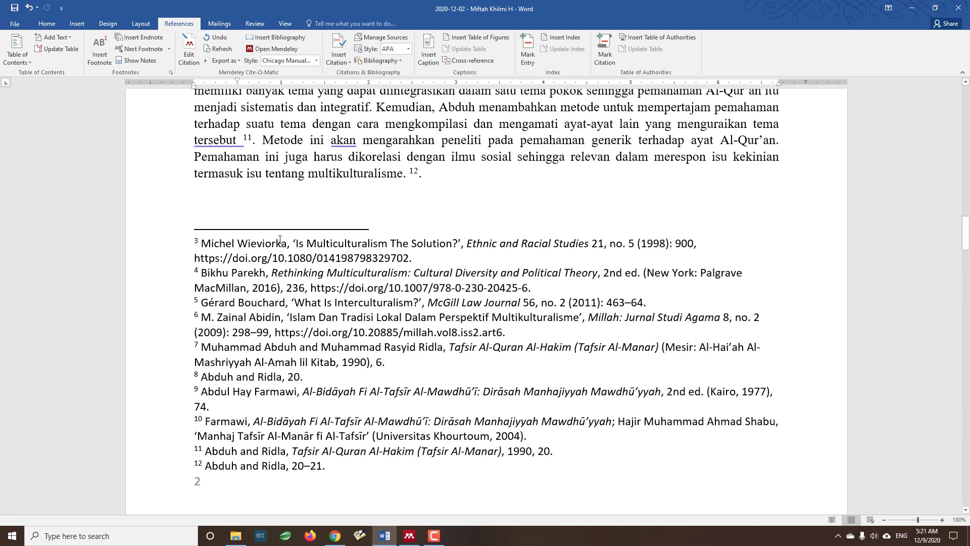
click(292, 268)
- Go back to page 1 and compare footnotes 1 and 2 with their markers in the Introduction's first paragraph
scroll(437, 308, up, 10)
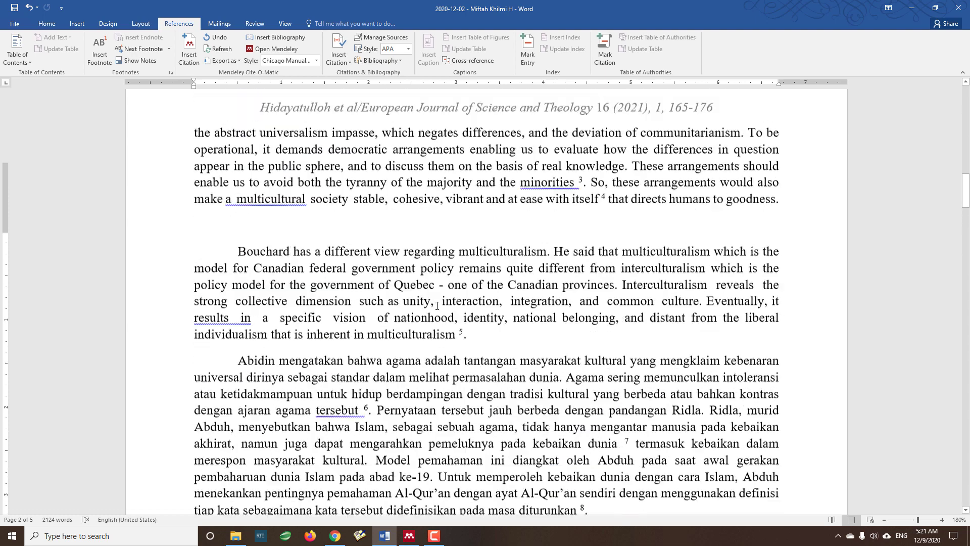
scroll(437, 307, up, 5)
click(374, 244)
click(379, 289)
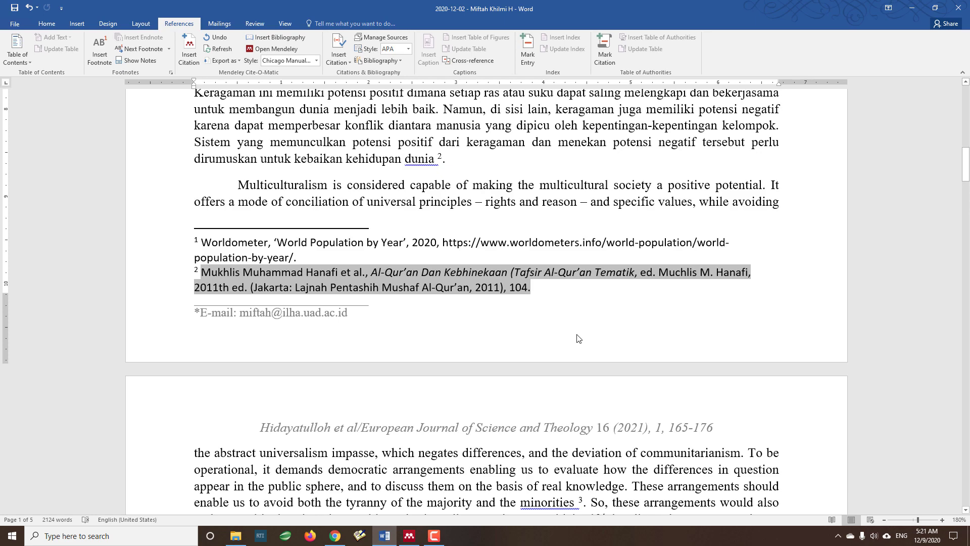
scroll(510, 342, up, 4)
click(489, 322)
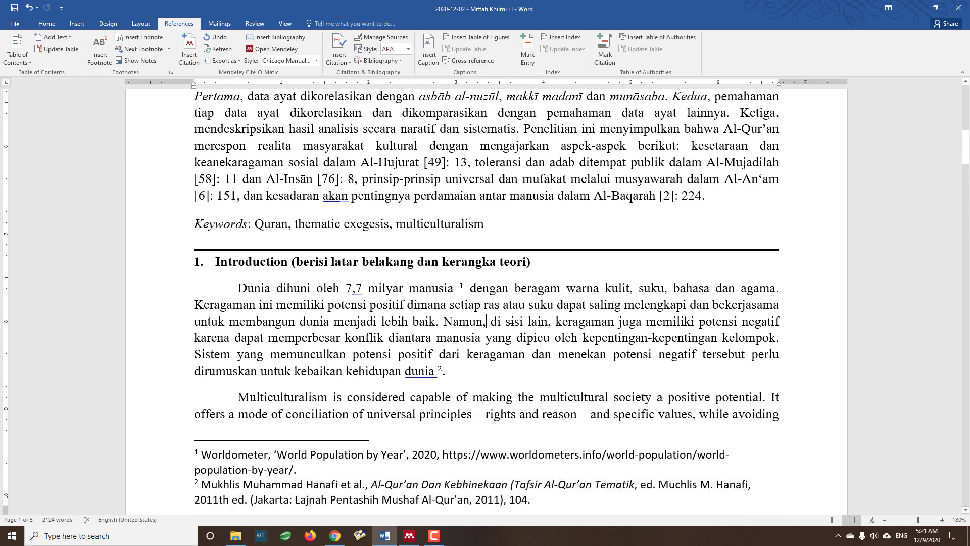
scroll(547, 340, down, 8)
scroll(546, 336, up, 7)
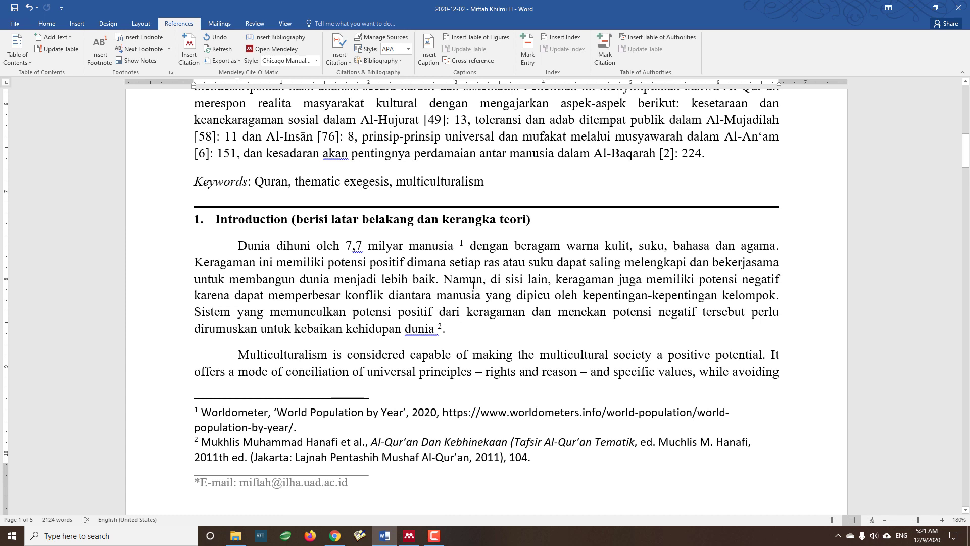
click(454, 246)
mouse_move(440, 328)
- Alternate the citation style between Chicago Manual of Style 17th edition (author-date) and IEEE, ending on author-date
click(316, 61)
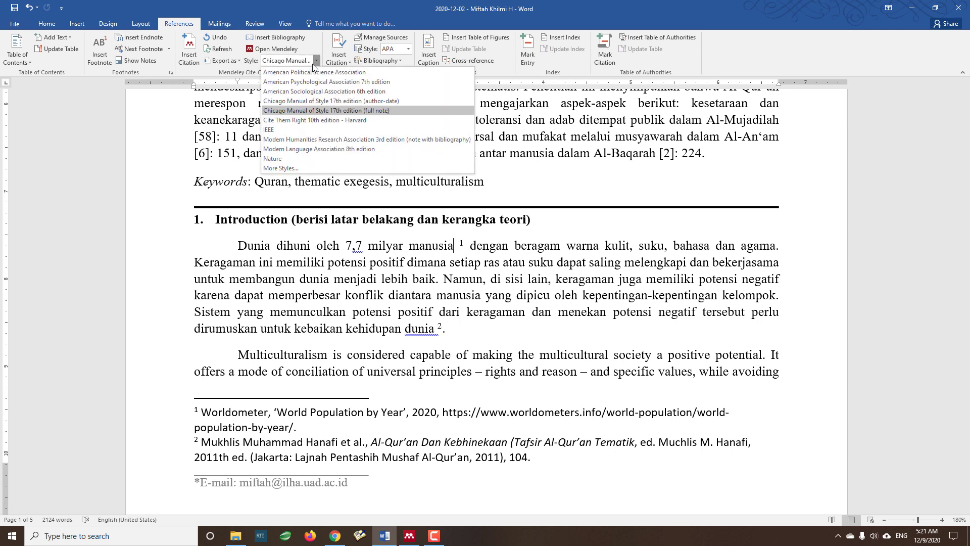
click(328, 103)
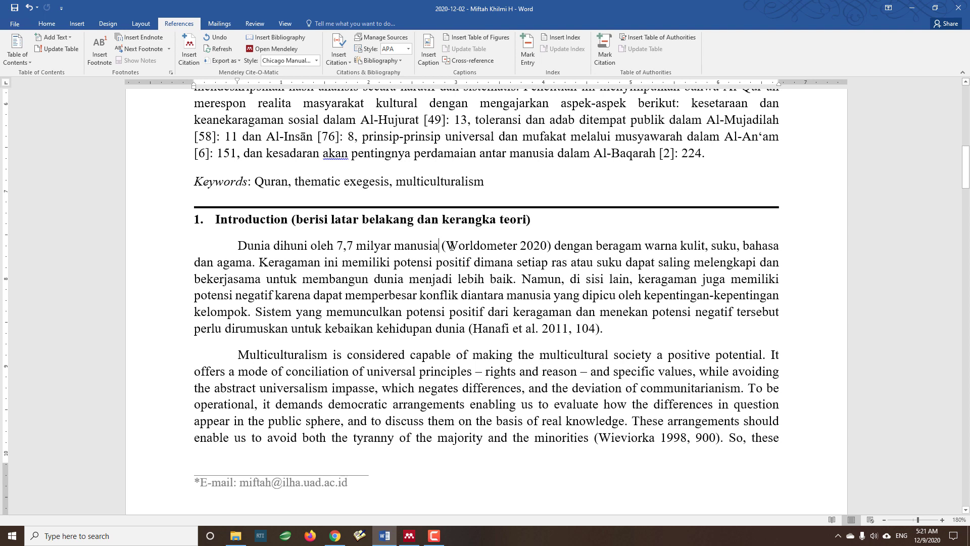
click(316, 61)
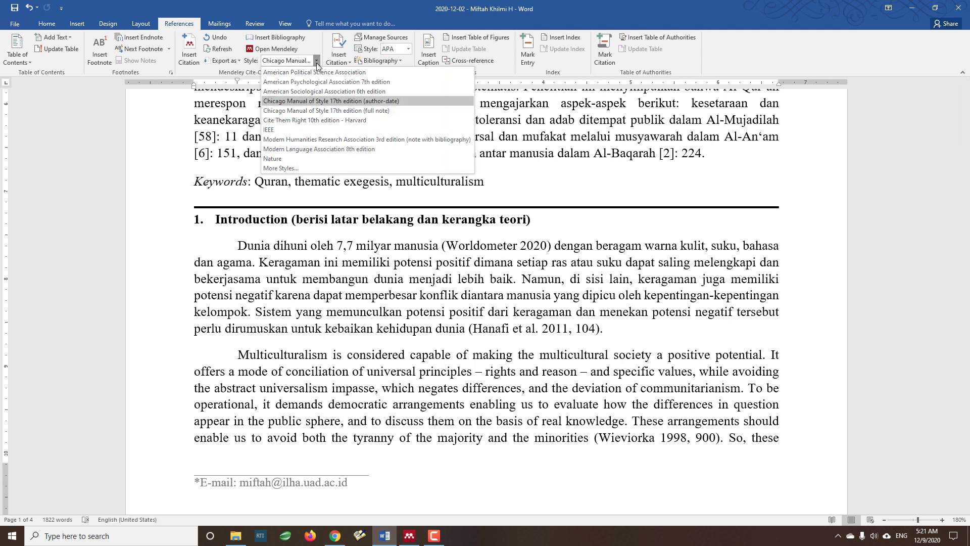
click(275, 130)
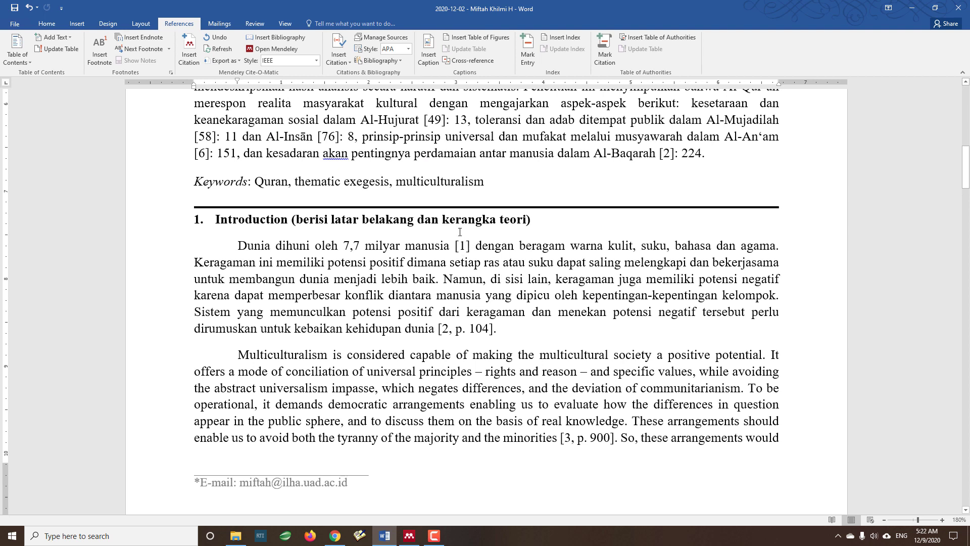
click(316, 61)
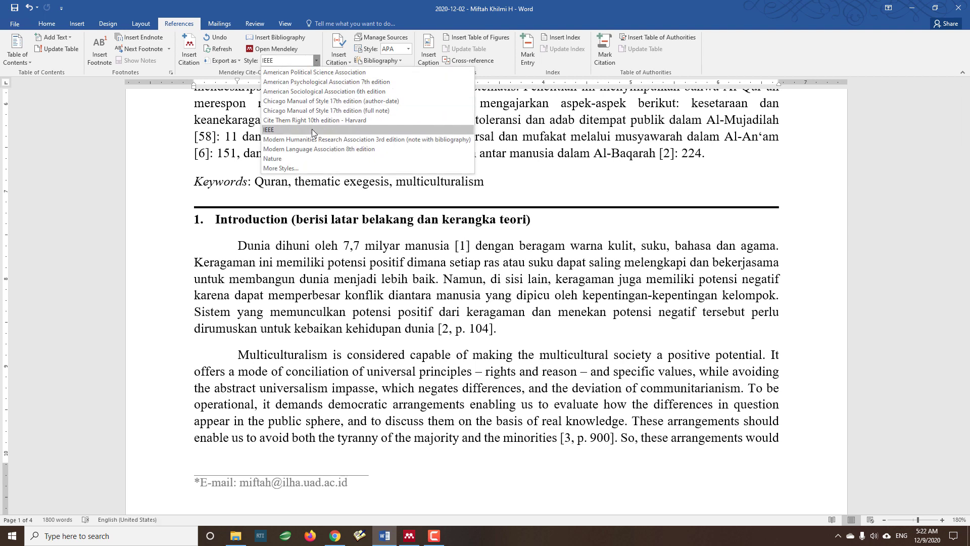
click(323, 101)
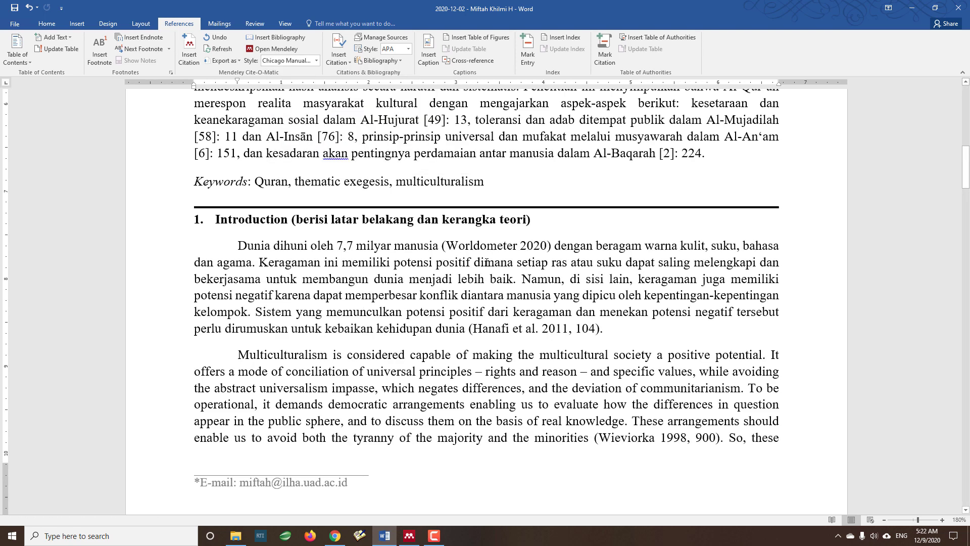
- Set the citation style to Chicago Manual of Style 17th edition (full note) and select the text of footnote 2
click(316, 60)
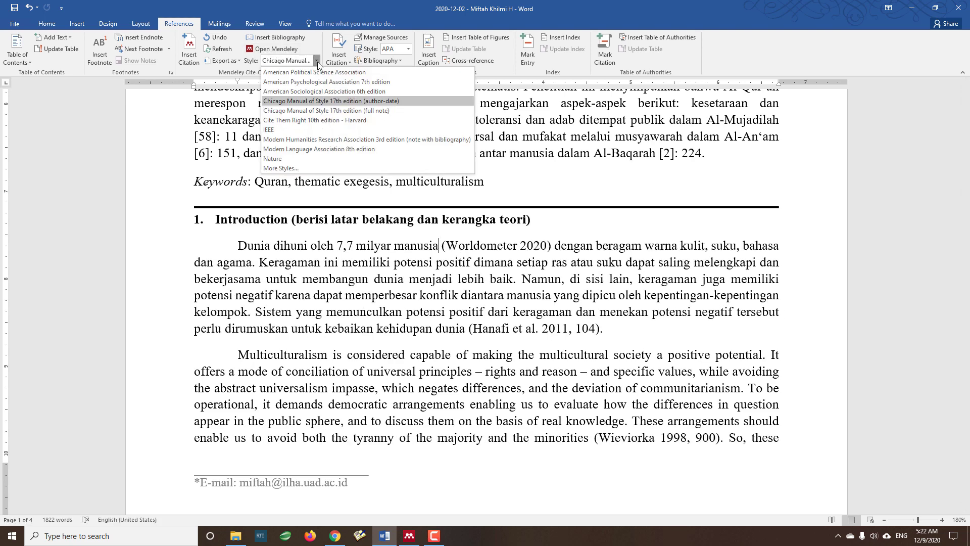
click(340, 111)
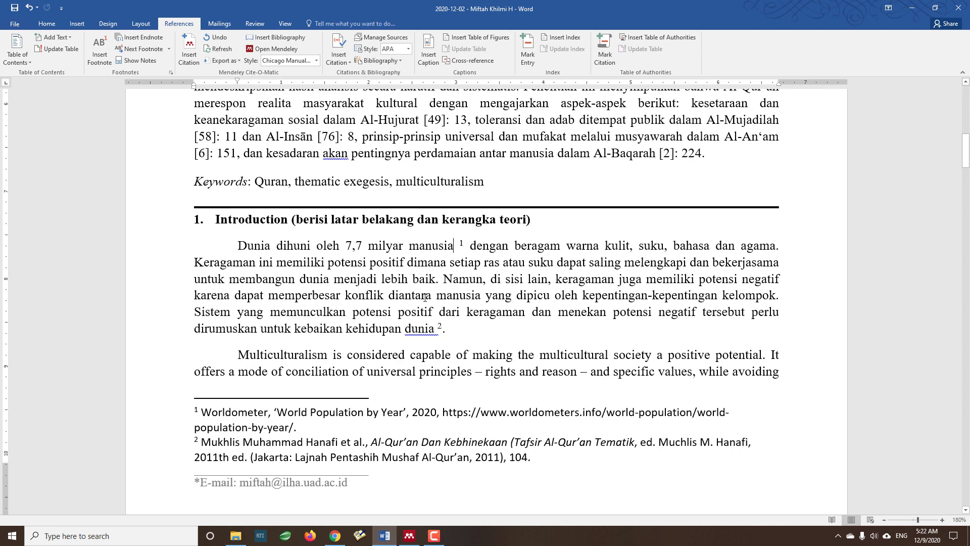
scroll(552, 279, down, 3)
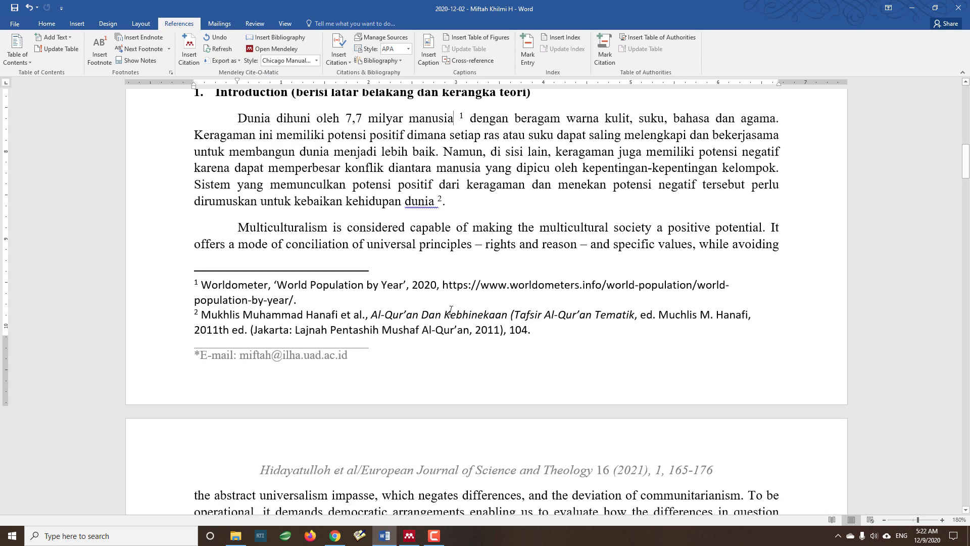
triple_click(462, 333)
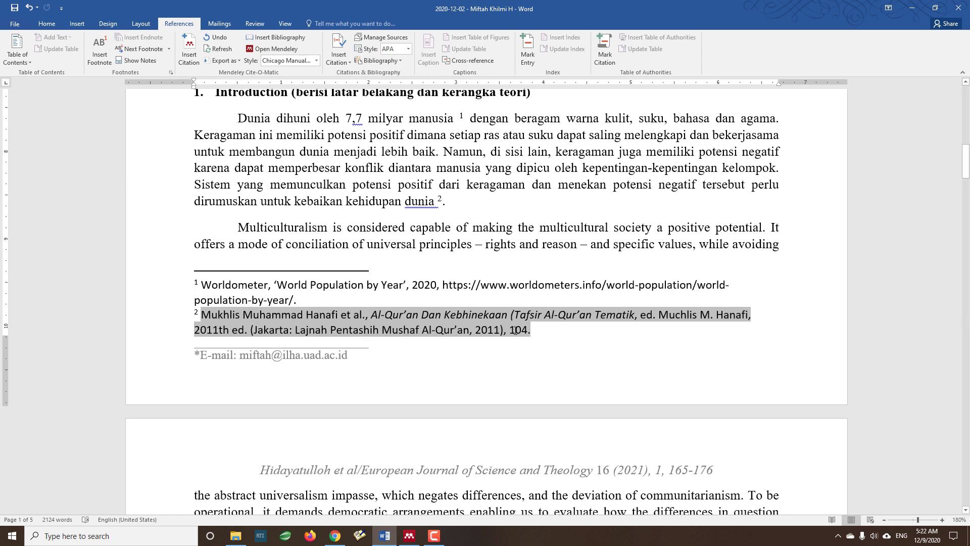
- Open footnote 2's citation for editing and show its page, prefix and suffix details
click(420, 244)
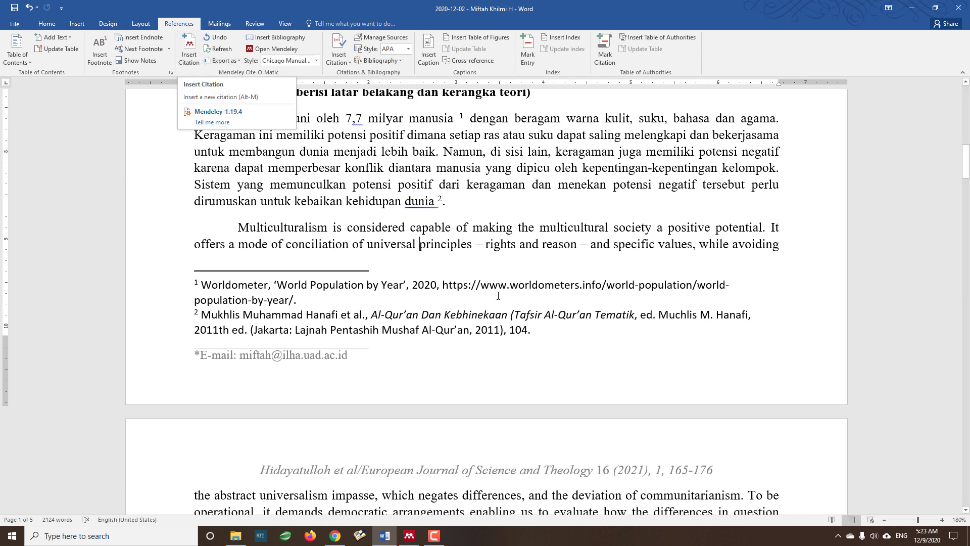
triple_click(354, 324)
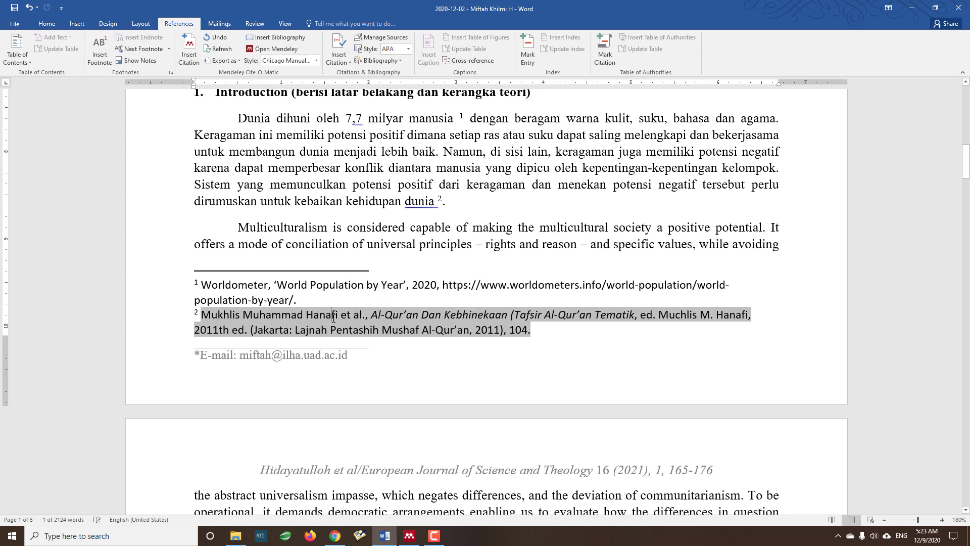
triple_click(332, 317)
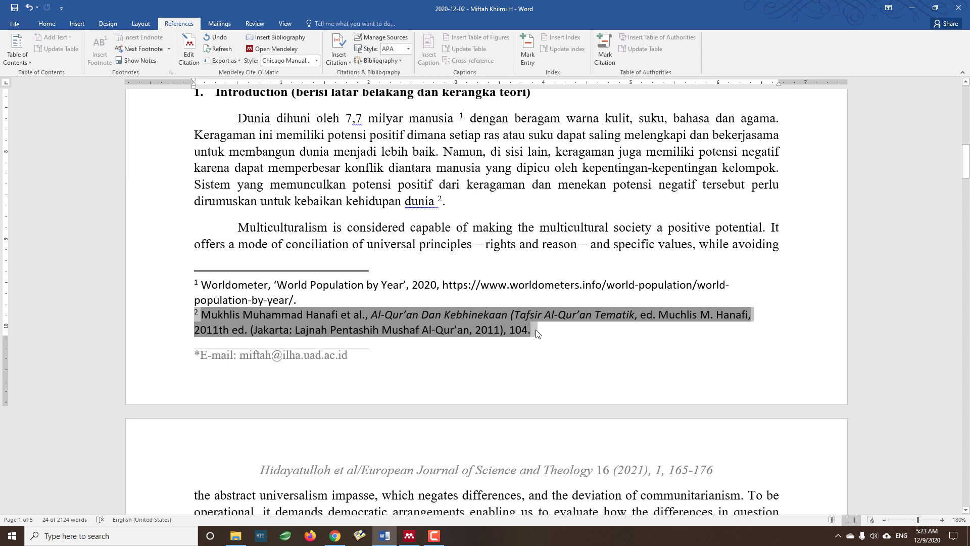
click(188, 60)
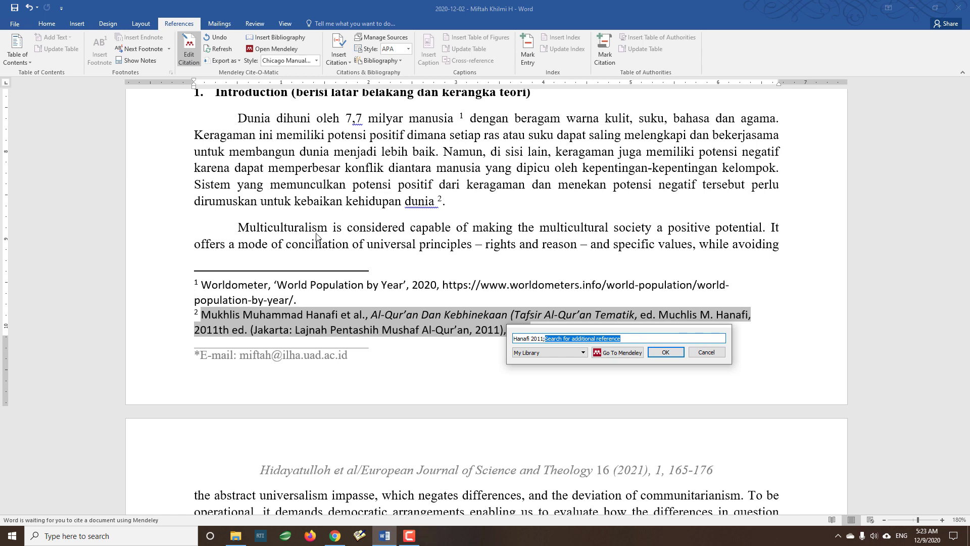
drag(715, 327, 646, 242)
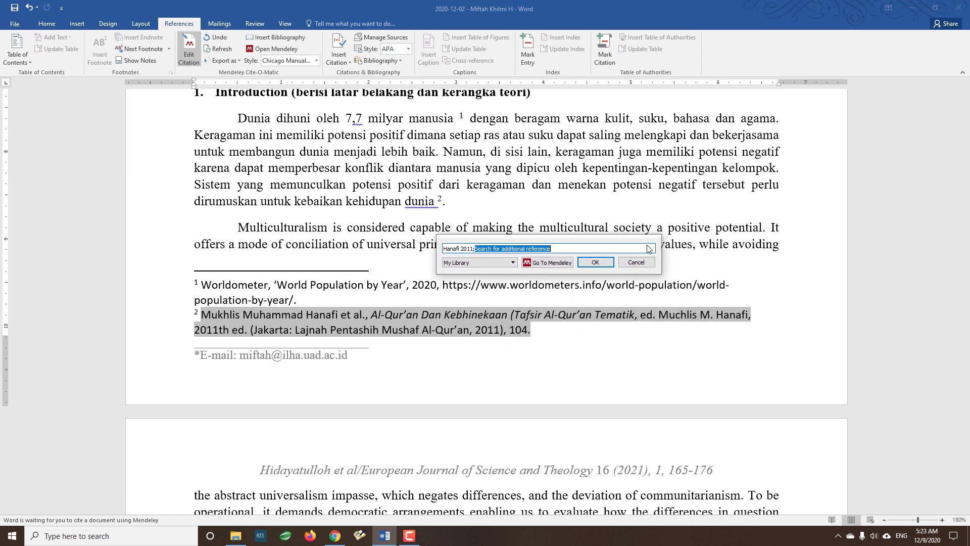
click(453, 248)
click(506, 262)
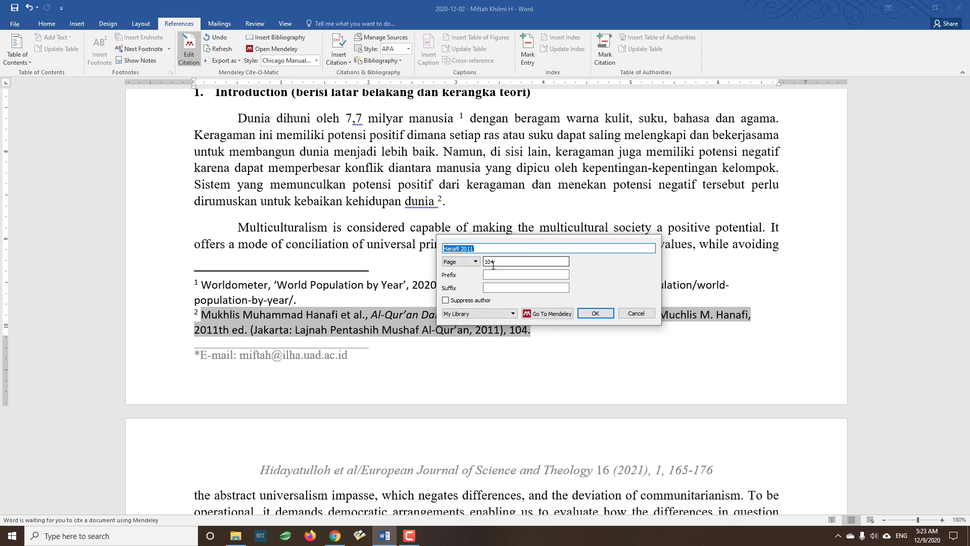
- Try the suffix "h. 10" on footnote 2's citation and clear it again
click(496, 275)
click(509, 289)
click(514, 275)
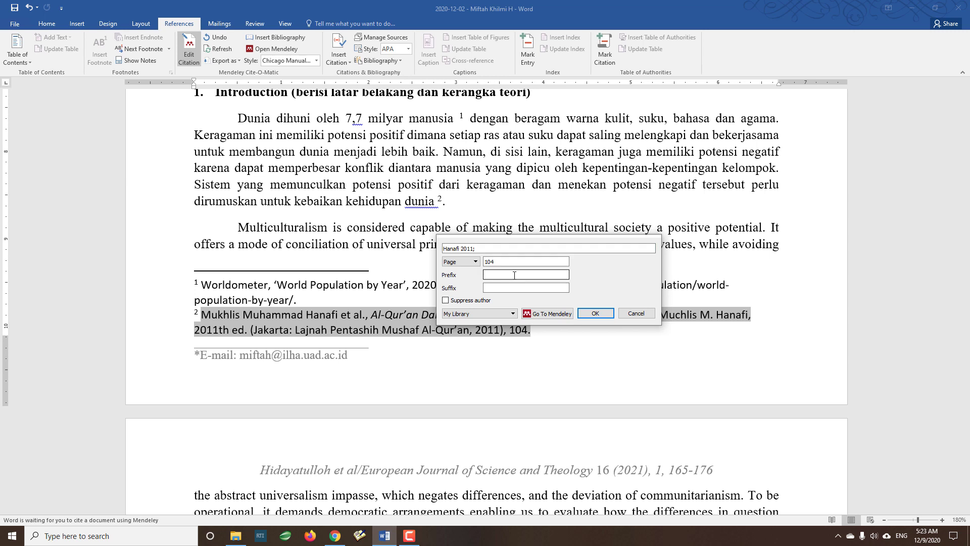
click(507, 289)
click(505, 277)
click(498, 289)
text(h. 10)
key(BackSpace)
key(BackSpace)
key(BackSpace)
key(BackSpace)
key(BackSpace)
key(BackSpace)
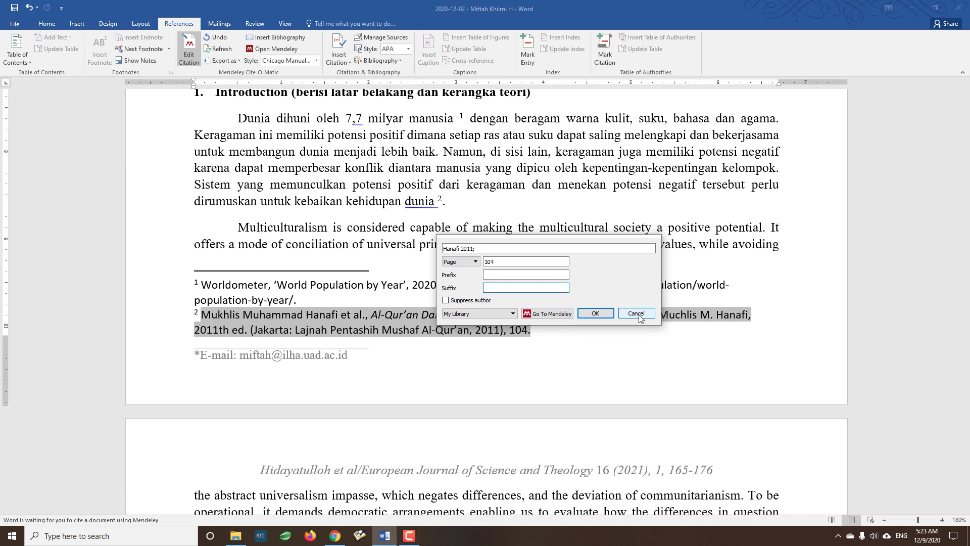
- Try Volume as the locator type of footnote 2's citation, adding a text label to its number and removing it again
click(496, 262)
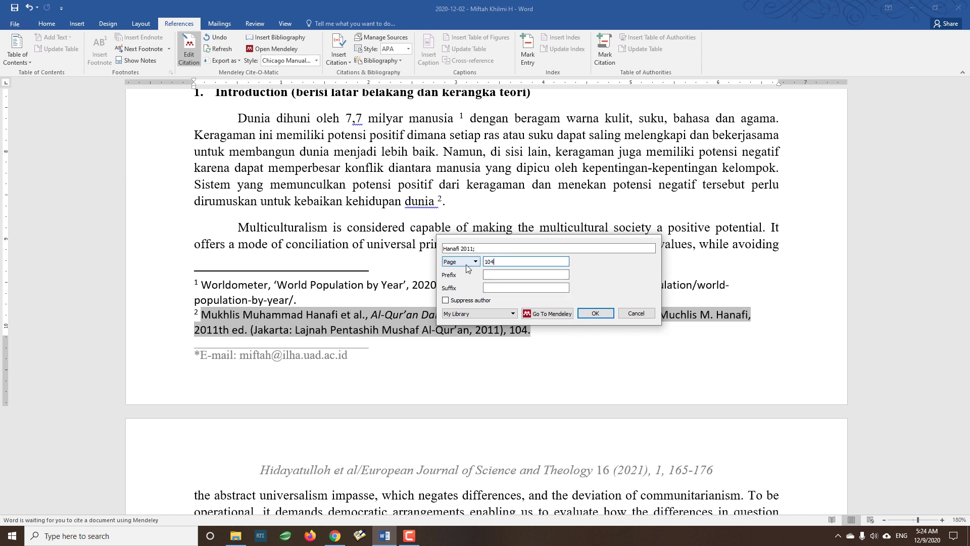
click(474, 261)
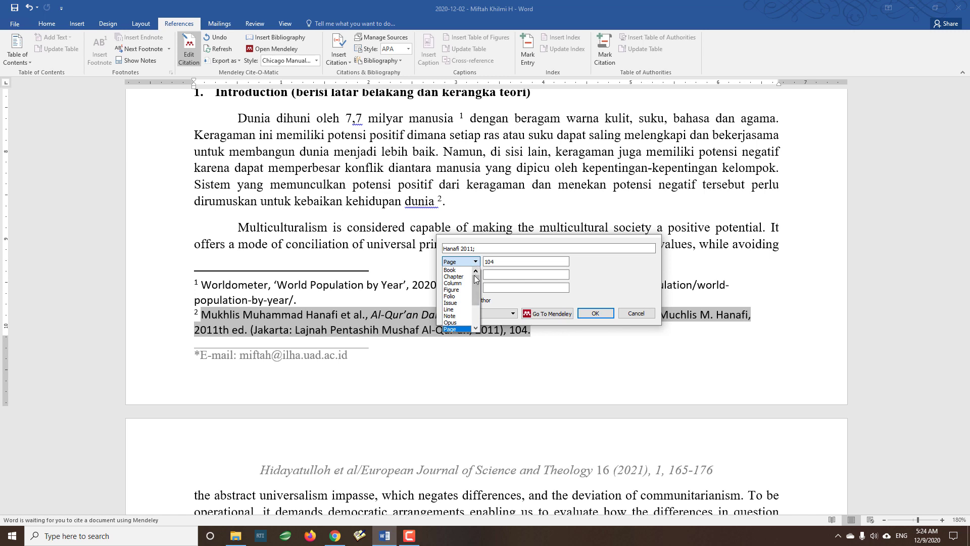
drag(476, 279, 474, 309)
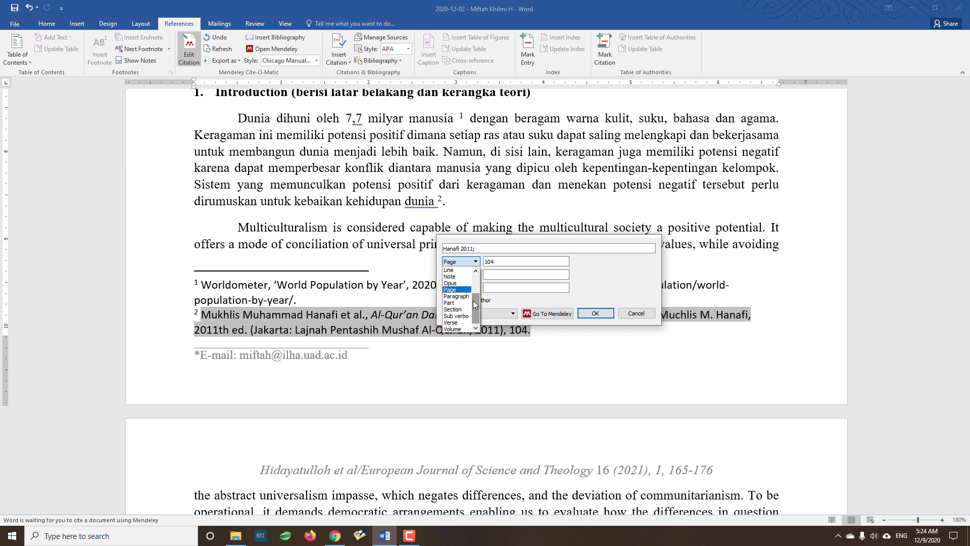
click(453, 329)
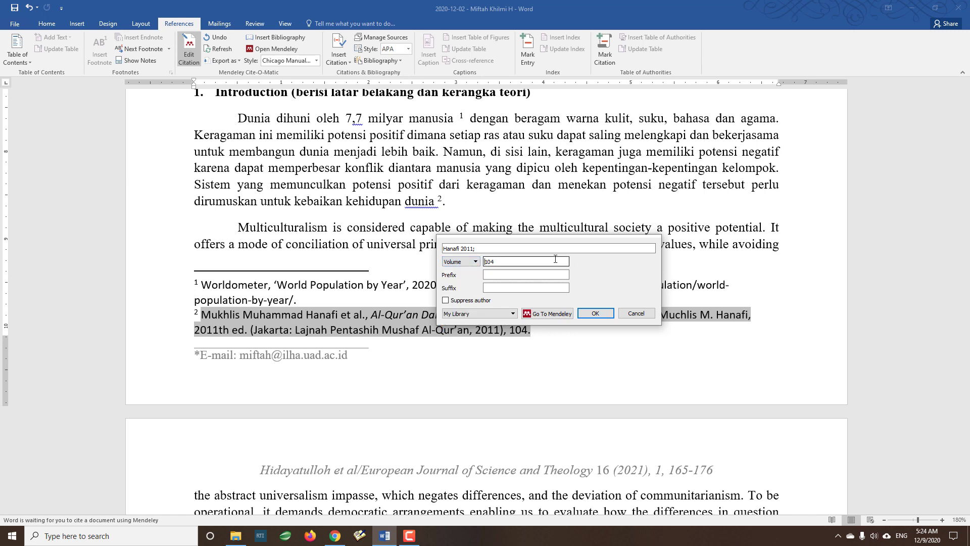
text(, hl)
key(BackSpace)
text(m.)
key(BackSpace)
key(BackSpace)
key(BackSpace)
key(BackSpace)
key(BackSpace)
key(BackSpace)
key(BackSpace)
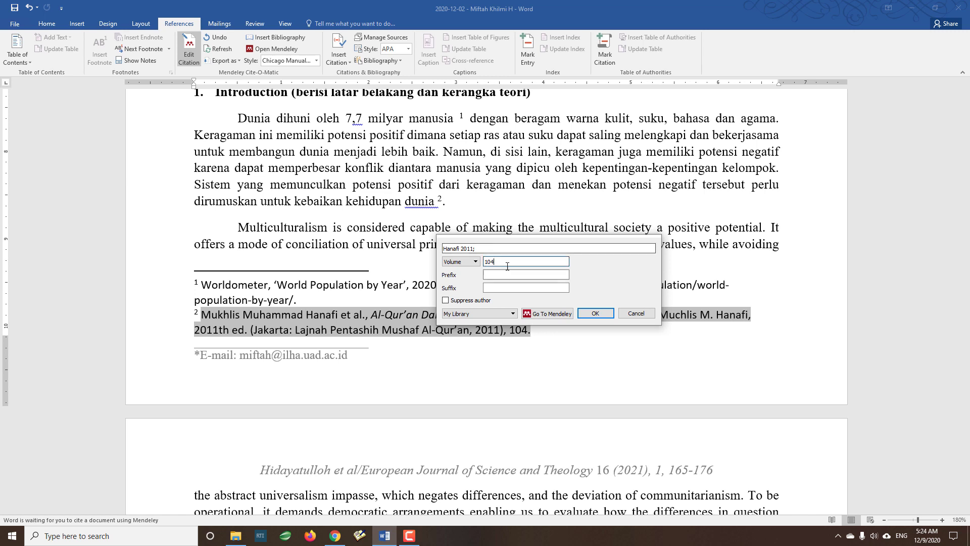
- Return the locator type of footnote 2's citation to Page and discard the citation edit
click(476, 263)
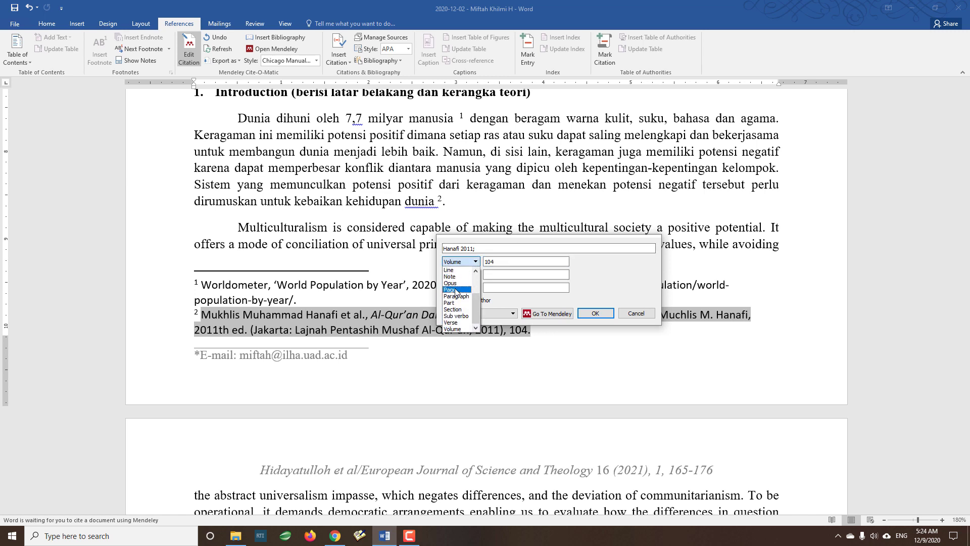
click(456, 290)
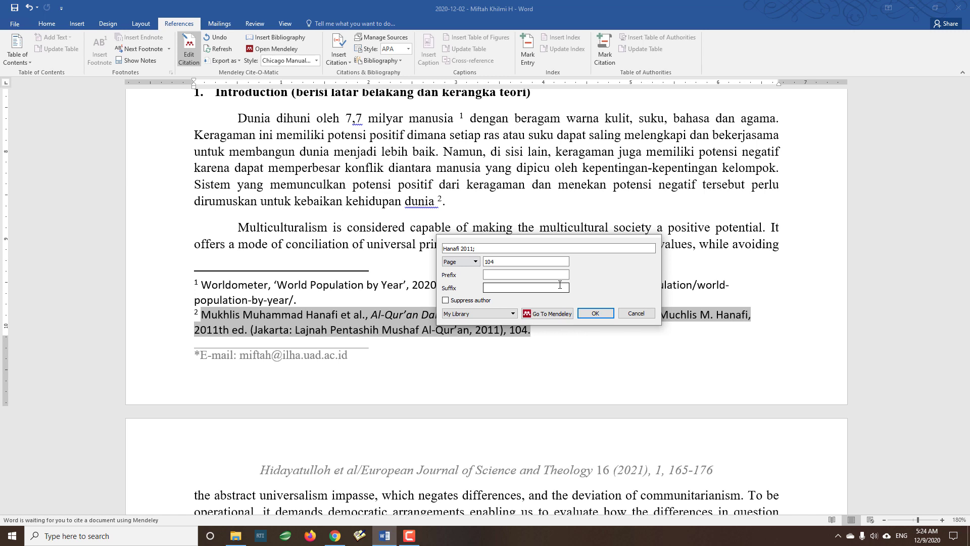
click(560, 262)
click(635, 314)
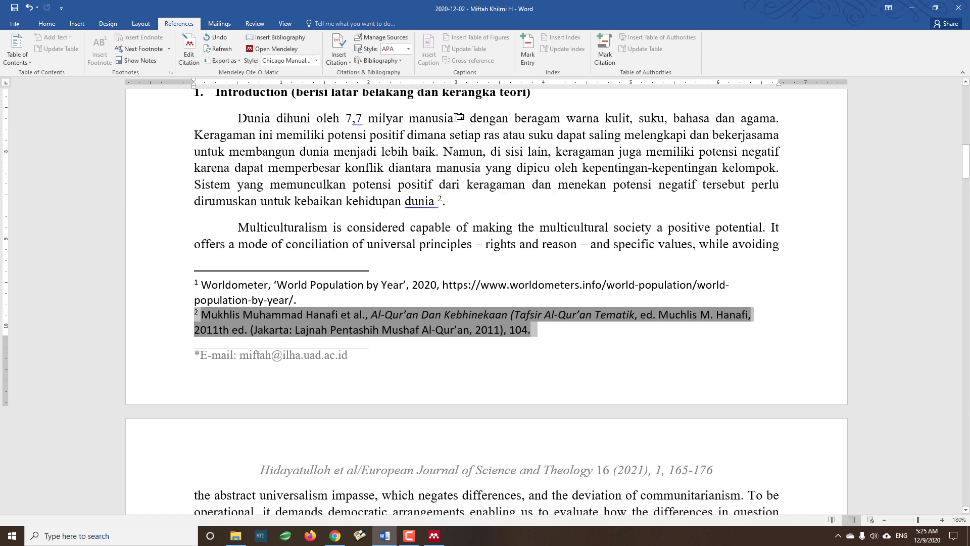
- Start a new citation after "capable" in the Introduction's second paragraph, trying an author-name search and clearing it
click(451, 228)
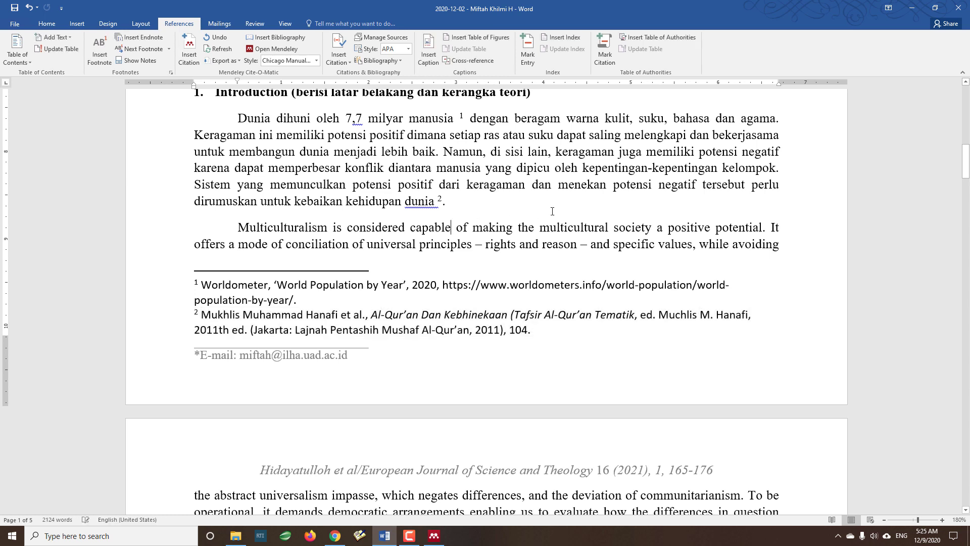
click(192, 58)
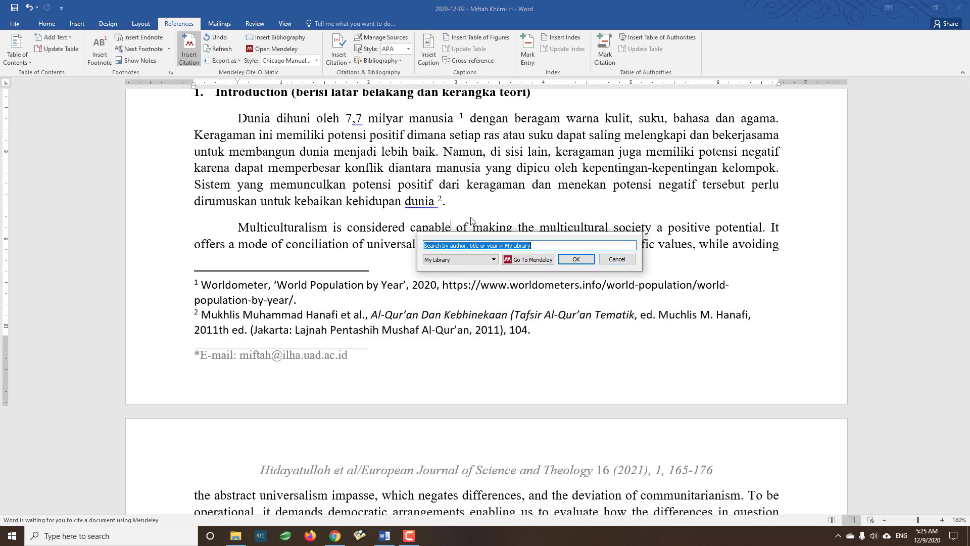
text(mift)
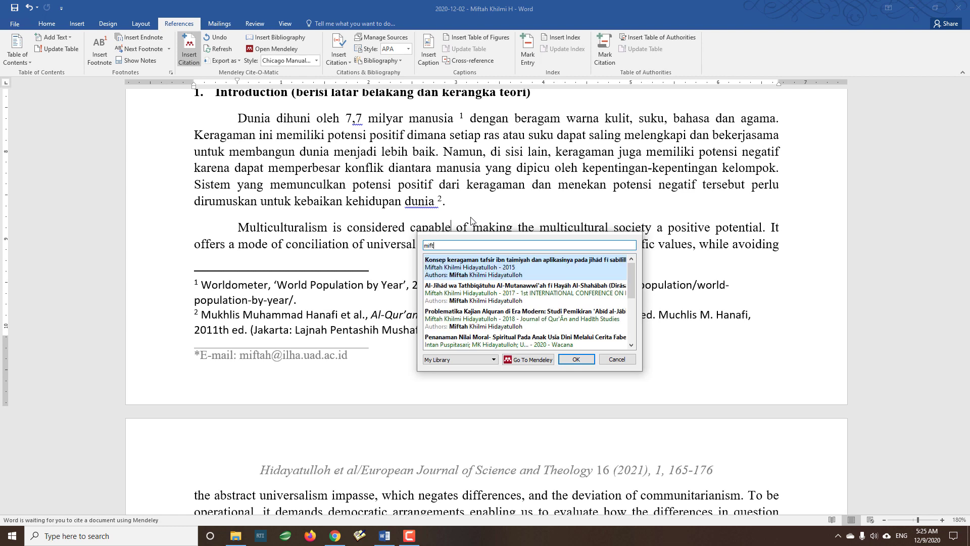
text(ah)
key(BackSpace)
key(BackSpace)
key(BackSpace)
key(BackSpace)
key(BackSpace)
key(BackSpace)
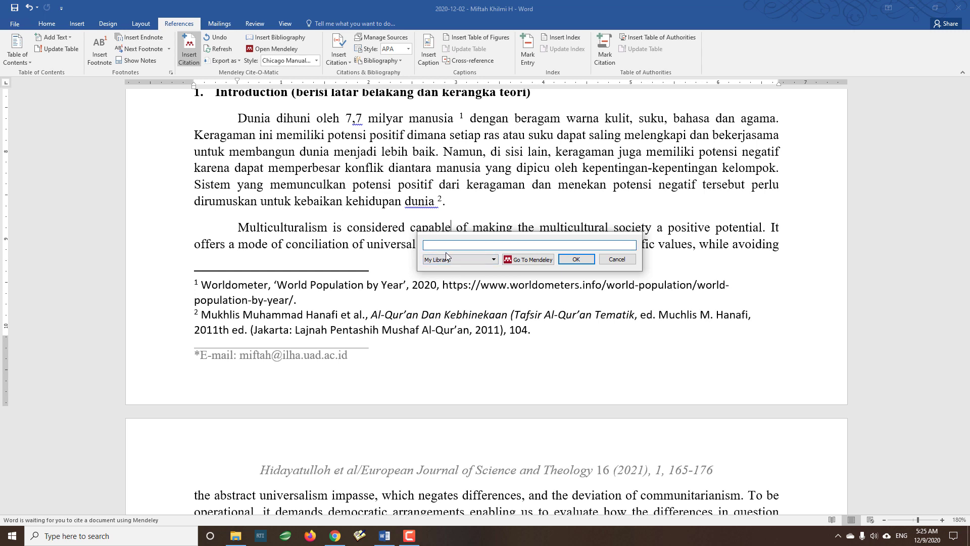
- Check which libraries are available as the source for the citation search
click(494, 259)
click(494, 260)
click(463, 245)
click(493, 259)
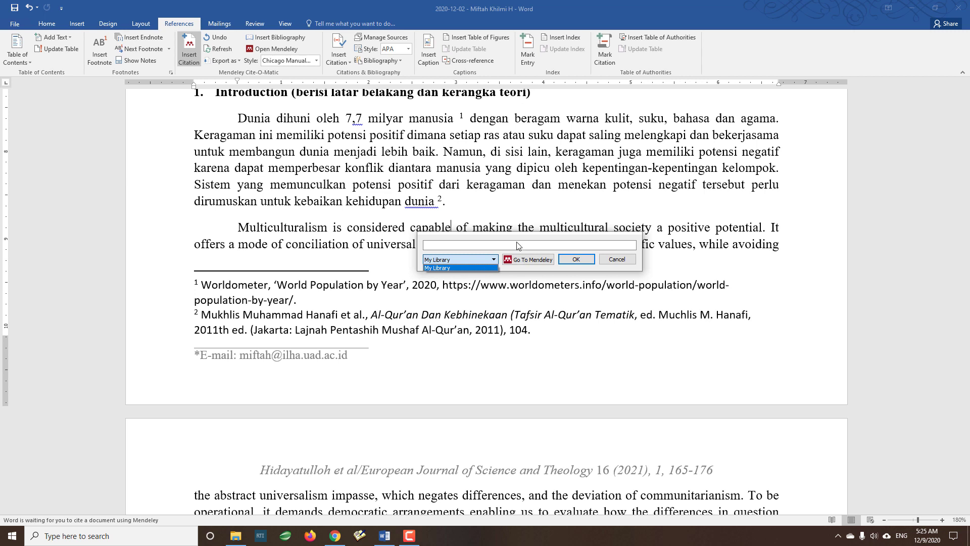
click(491, 247)
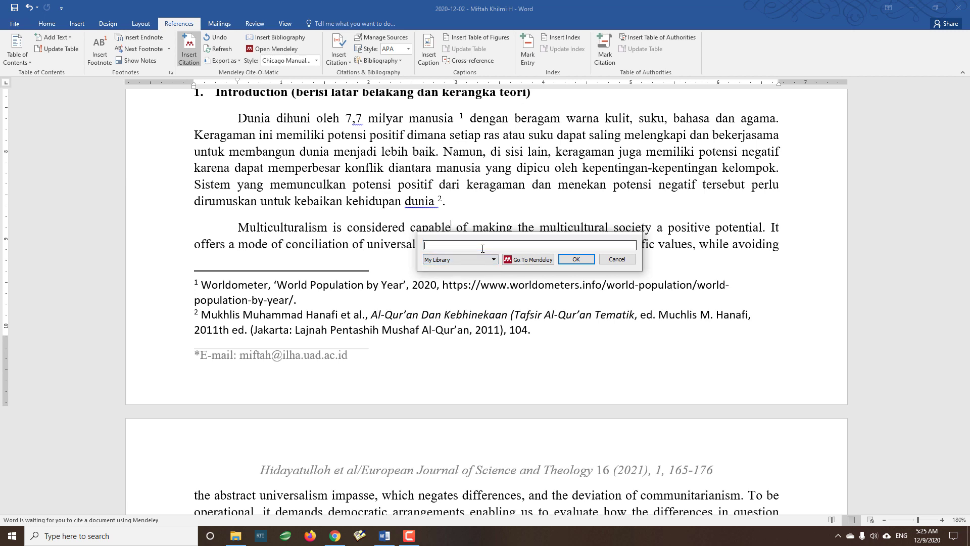
- Search the library by the author's name and insert the 2020 work "Thematic Study on Hadith" as a citation with page 20
text(miftah khil)
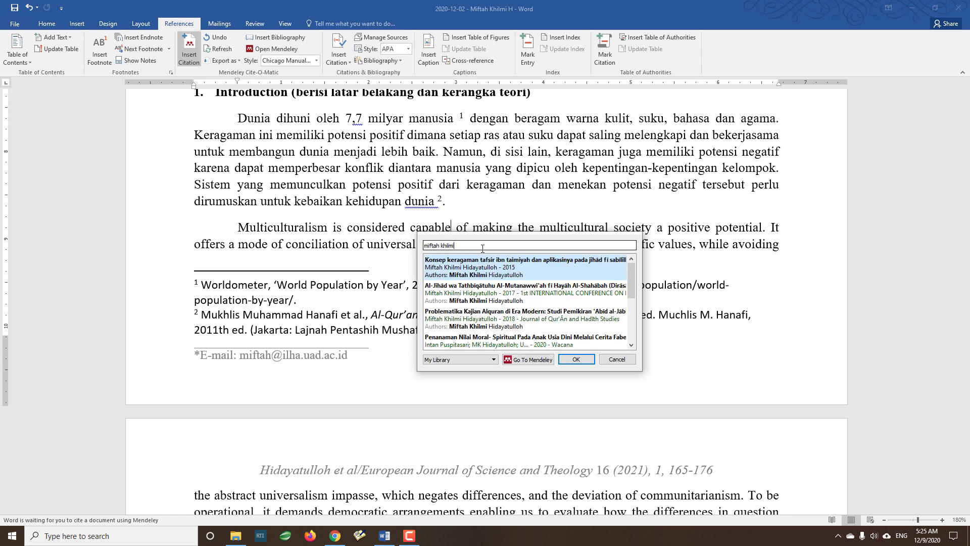
text(mi)
drag(628, 273, 625, 310)
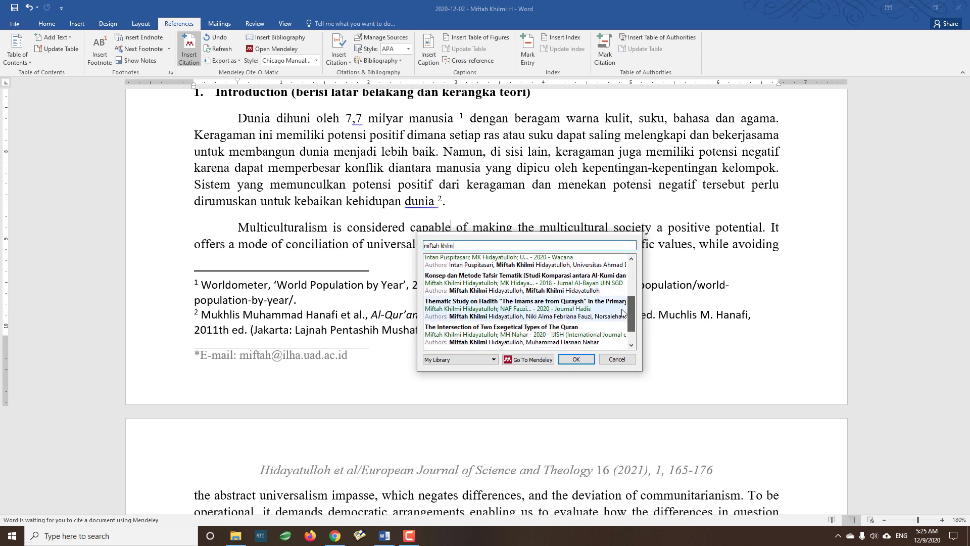
click(478, 309)
click(445, 246)
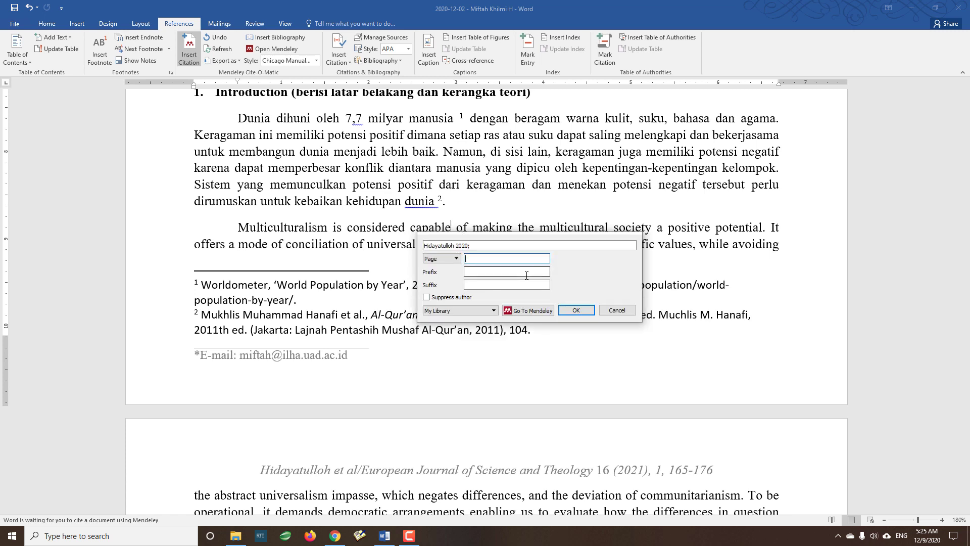
text(20)
click(576, 309)
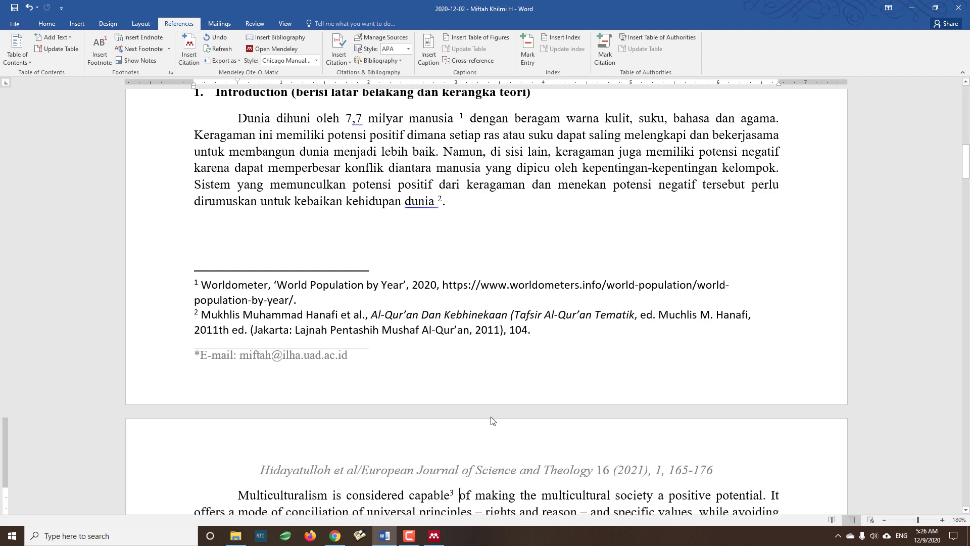
- Examine the new note marker after "capable" and its footnote 3 on page 2, selecting the footnote and trying to edit its citation
scroll(444, 283, down, 4)
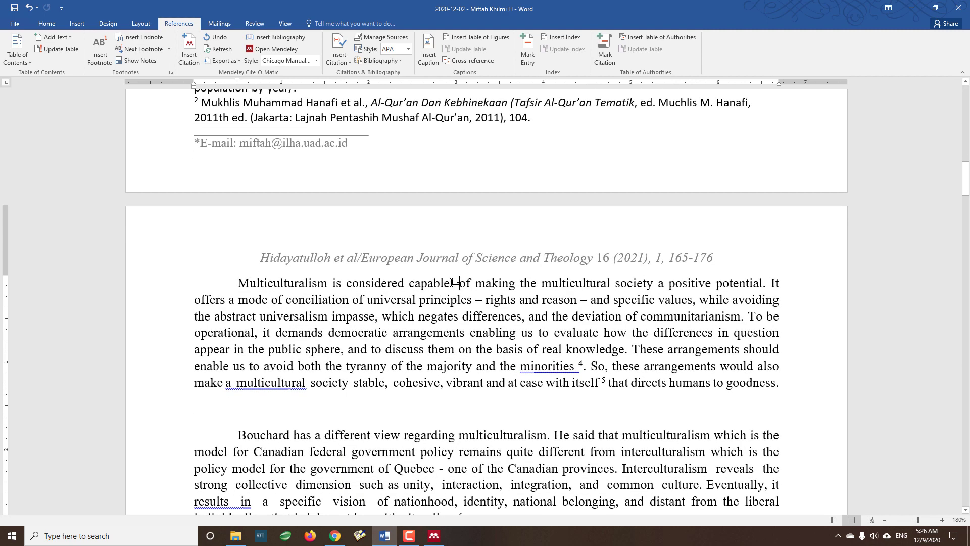
mouse_move(455, 282)
scroll(445, 313, down, 10)
scroll(218, 256, down, 1)
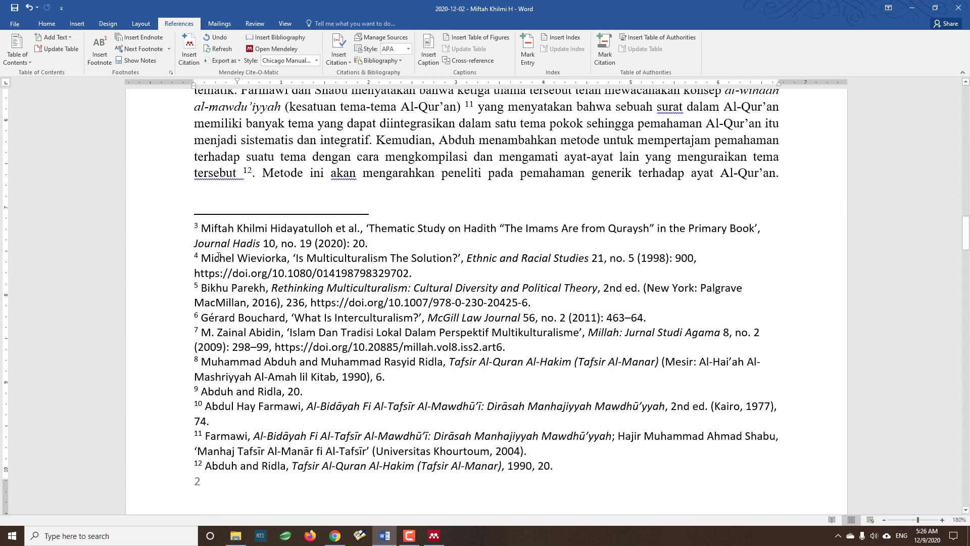
triple_click(275, 238)
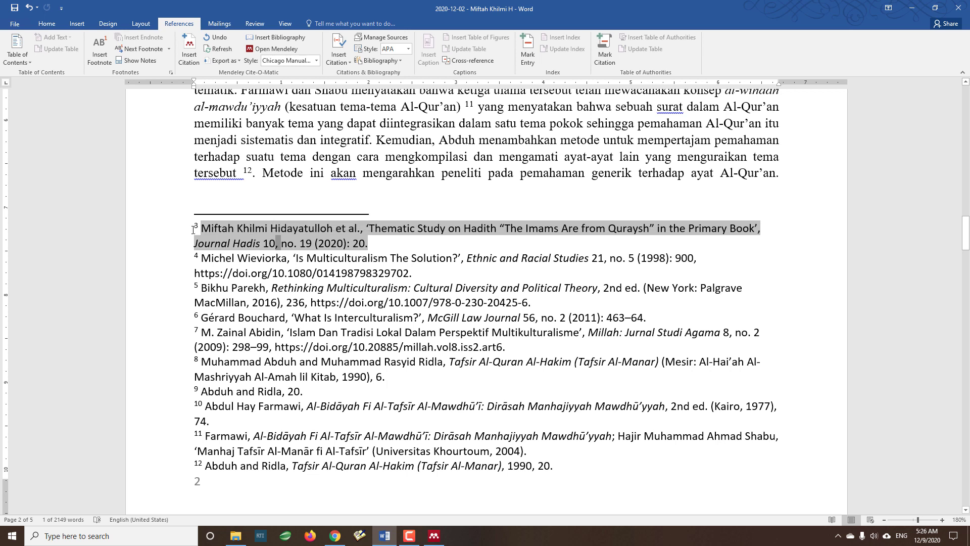
double_click(251, 230)
triple_click(250, 229)
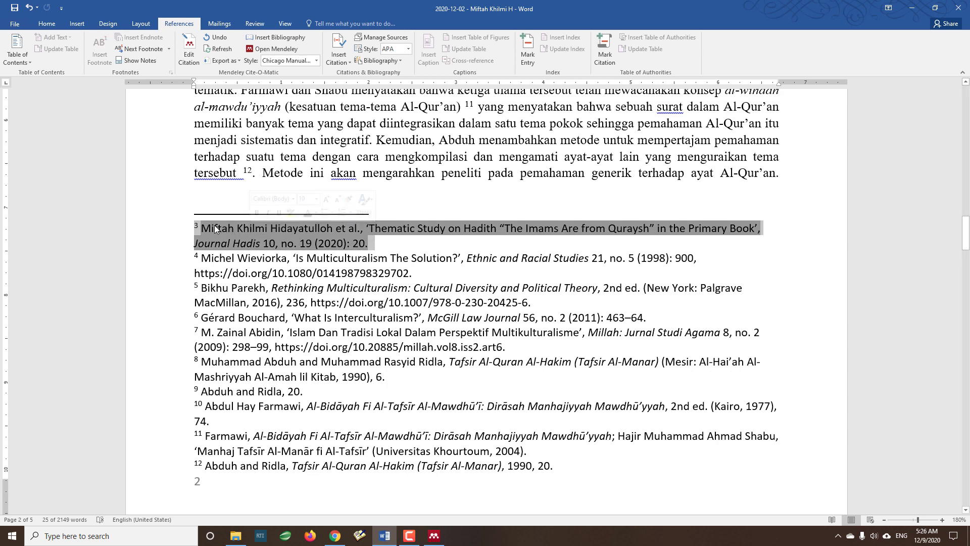
click(188, 59)
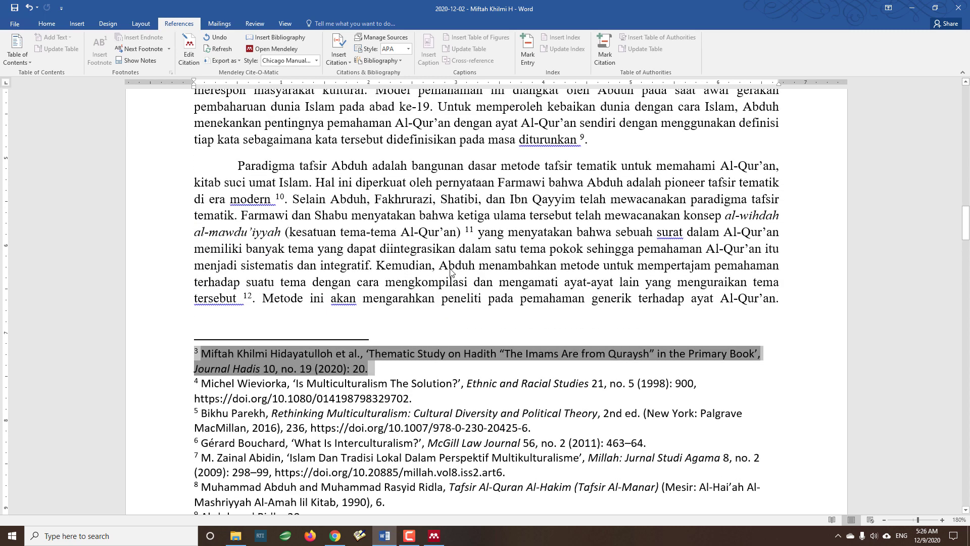
click(437, 276)
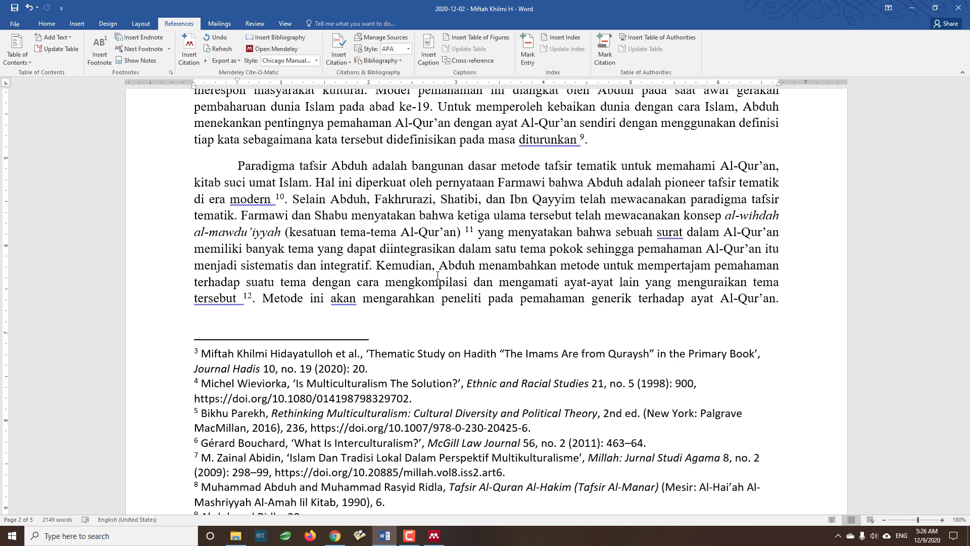
- Set the citation style to IEEE and select the citation ending the paragraph before "Uraian di atas"
click(317, 61)
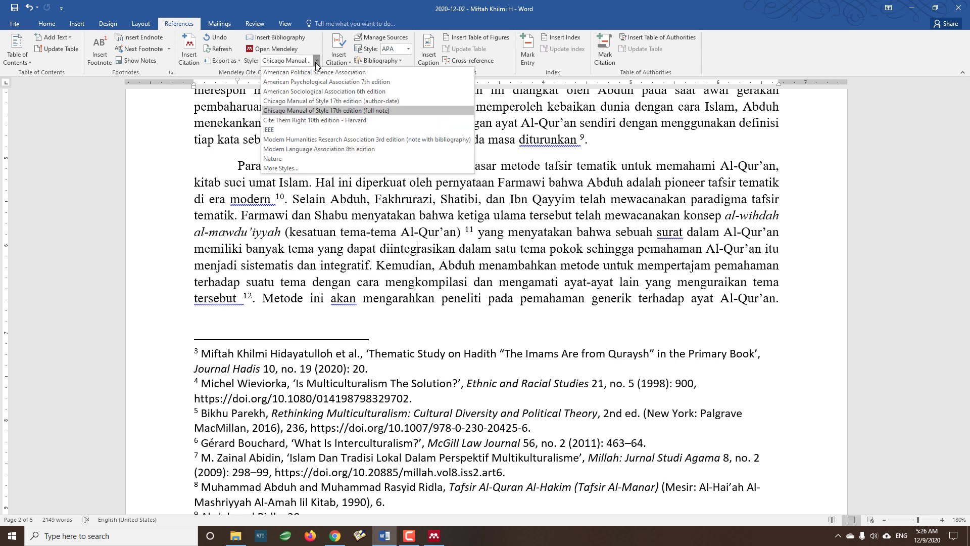
click(286, 129)
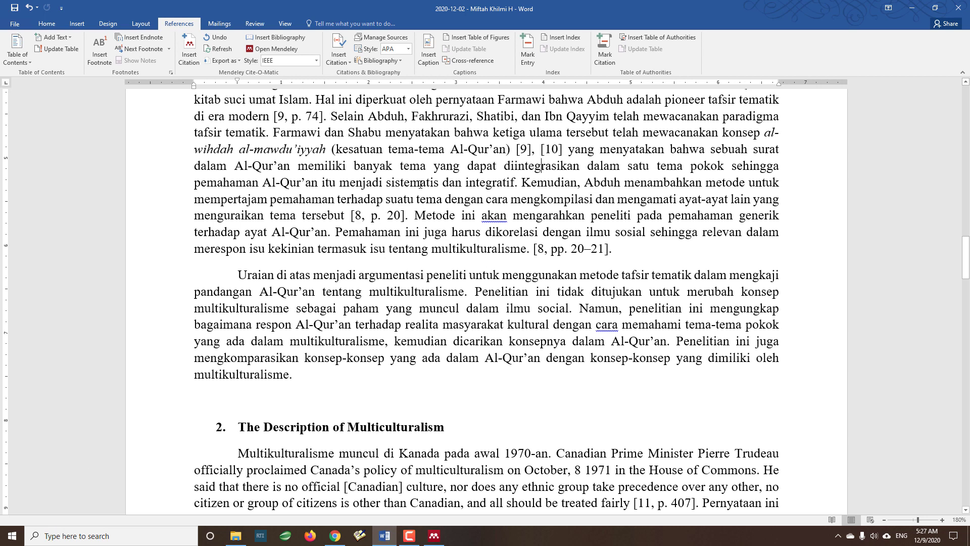
double_click(559, 252)
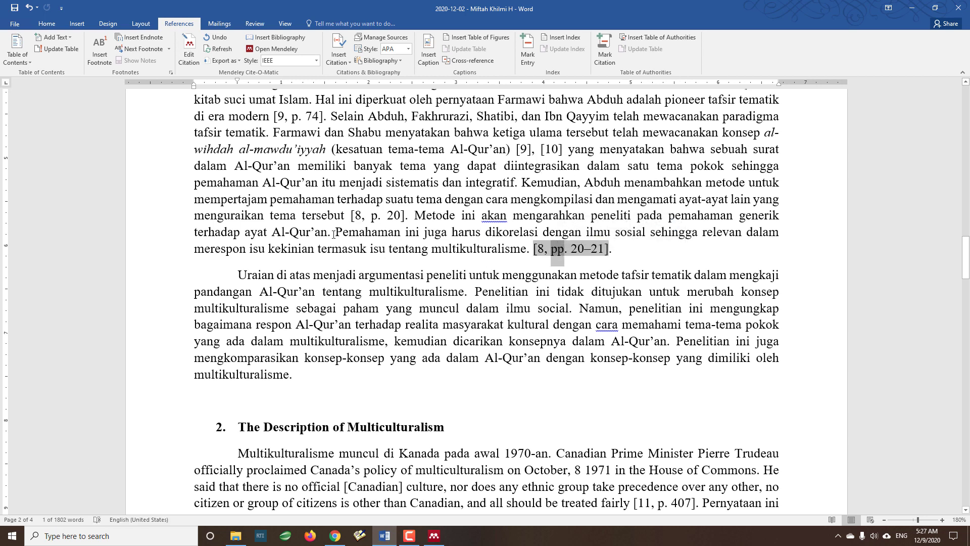
- Open Mendeley Desktop from Word's citation tools to view the reference library, and minimize it to return to the manuscript
scroll(344, 248, up, 15)
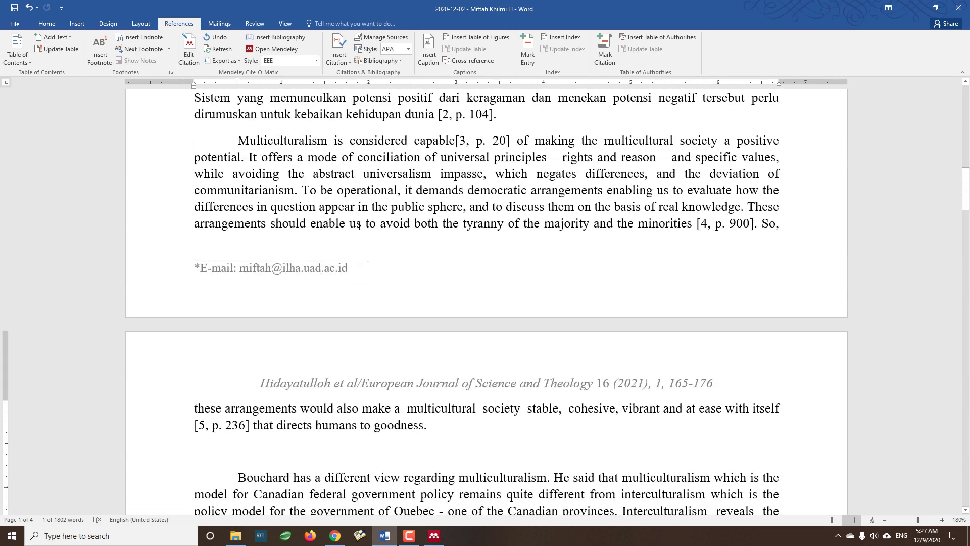
scroll(395, 267, up, 5)
scroll(438, 286, up, 4)
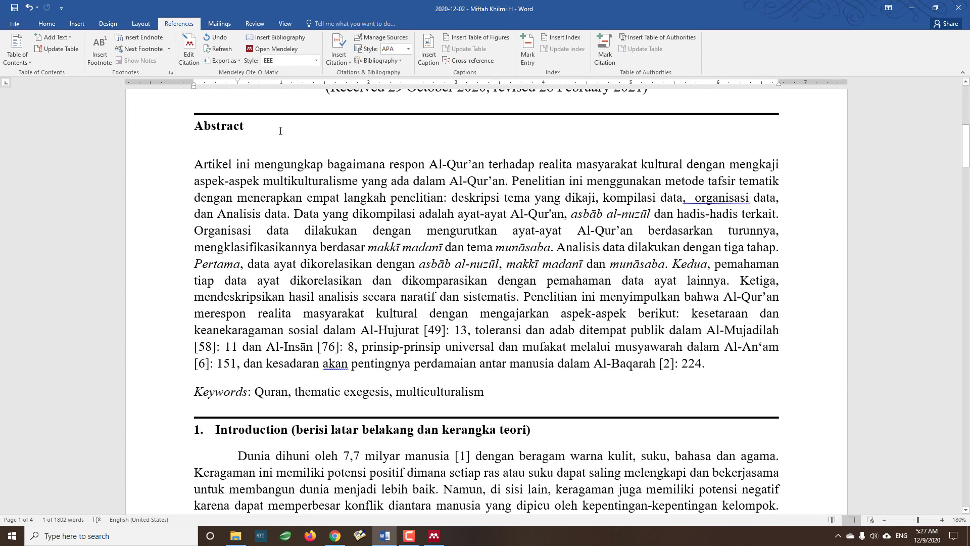
click(316, 61)
click(356, 214)
click(263, 53)
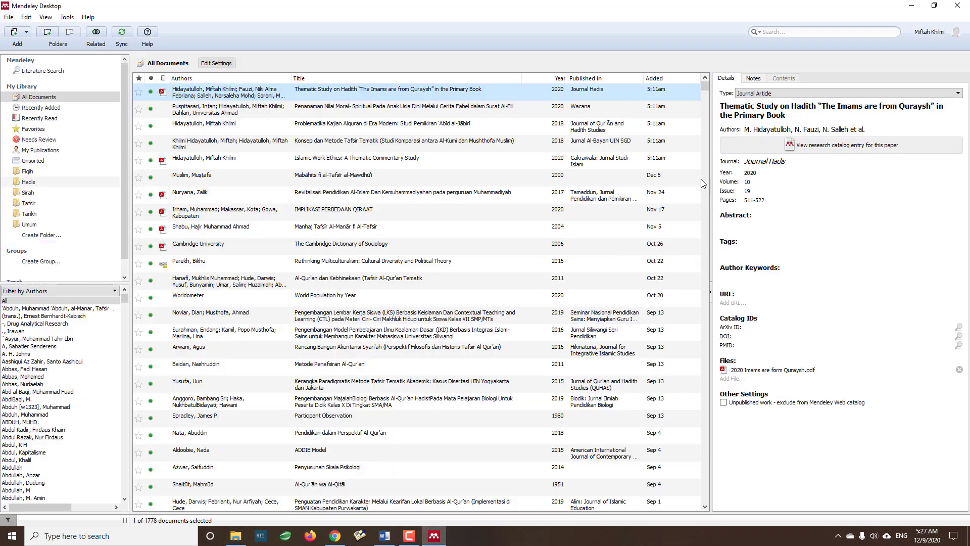
click(914, 7)
- Select the citation after "7,7 milyar manusia" in the Introduction and set the citation style to Chicago Manual of Style 17th edition (full note)
click(399, 352)
scroll(437, 302, down, 3)
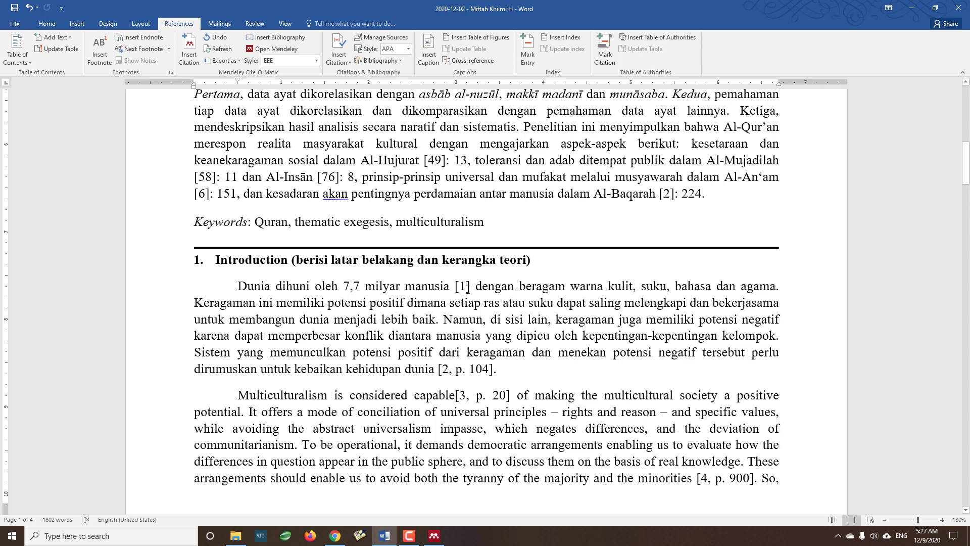
click(463, 287)
click(316, 61)
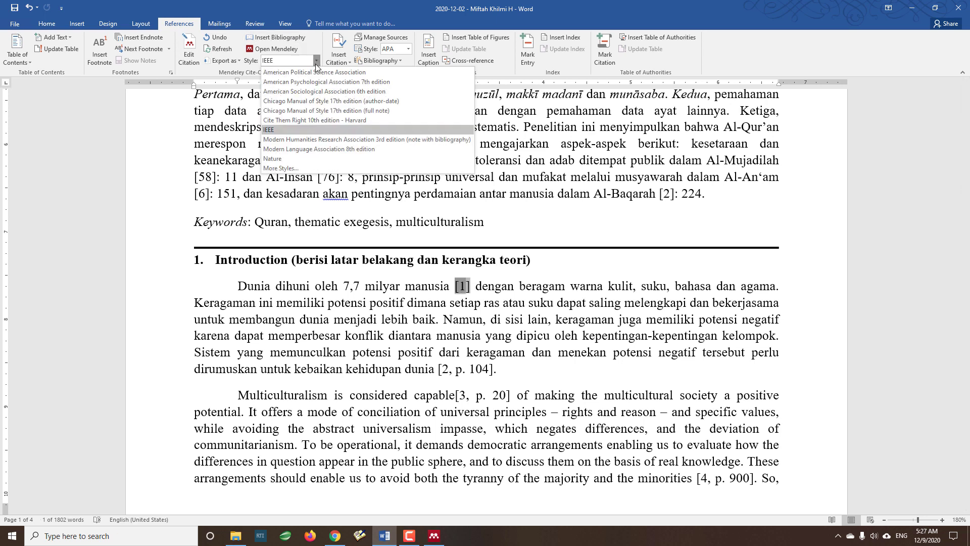
click(316, 110)
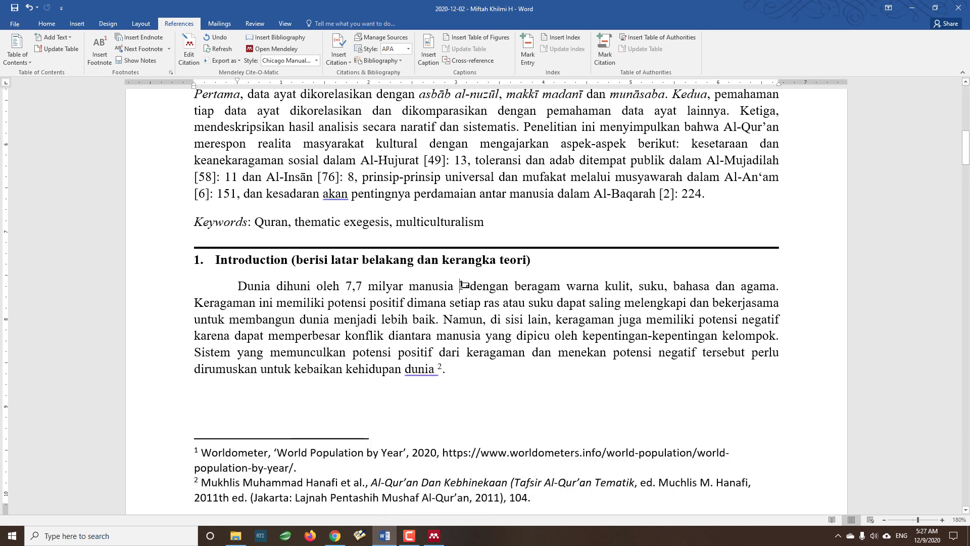
- Switch to Mendeley Desktop, close it completely and return to the Introduction in the Word manuscript
click(434, 536)
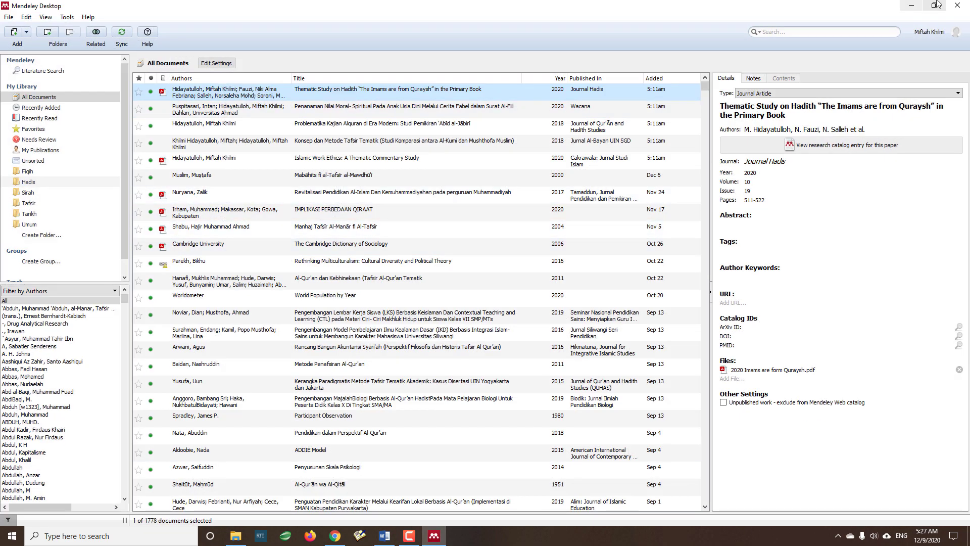
click(911, 6)
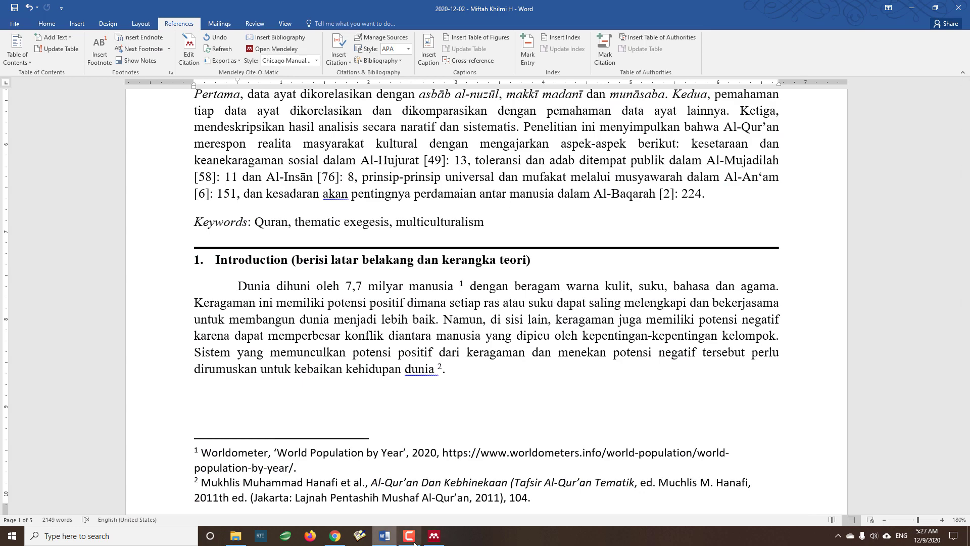
click(434, 535)
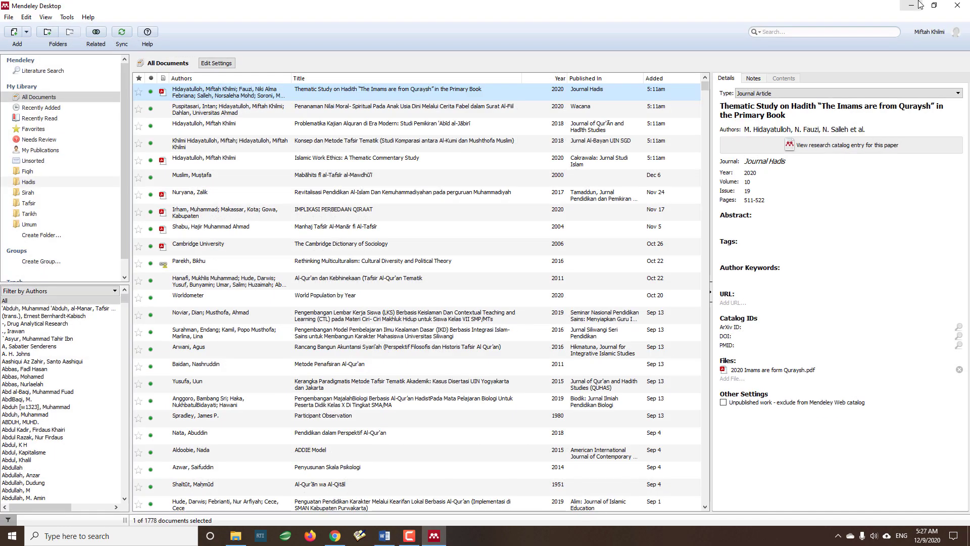
click(958, 5)
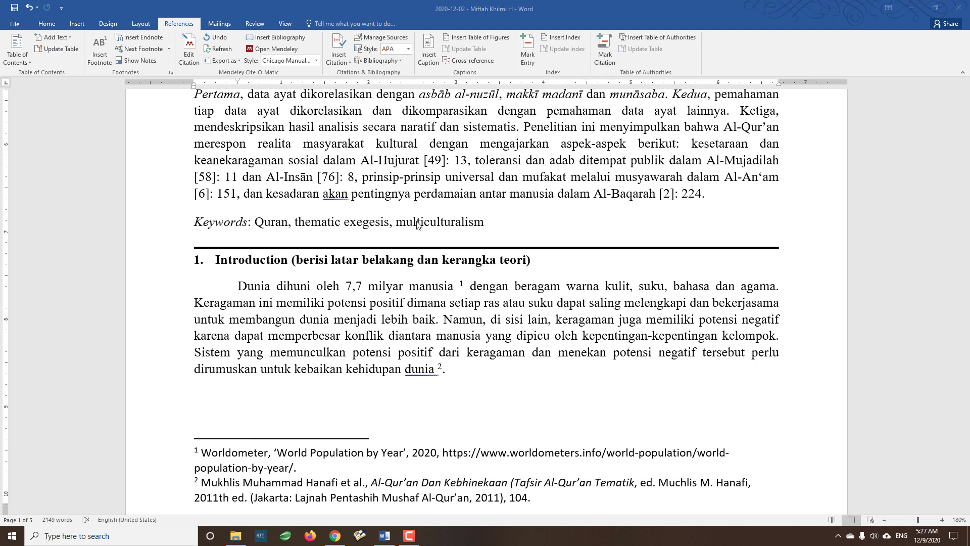
click(382, 336)
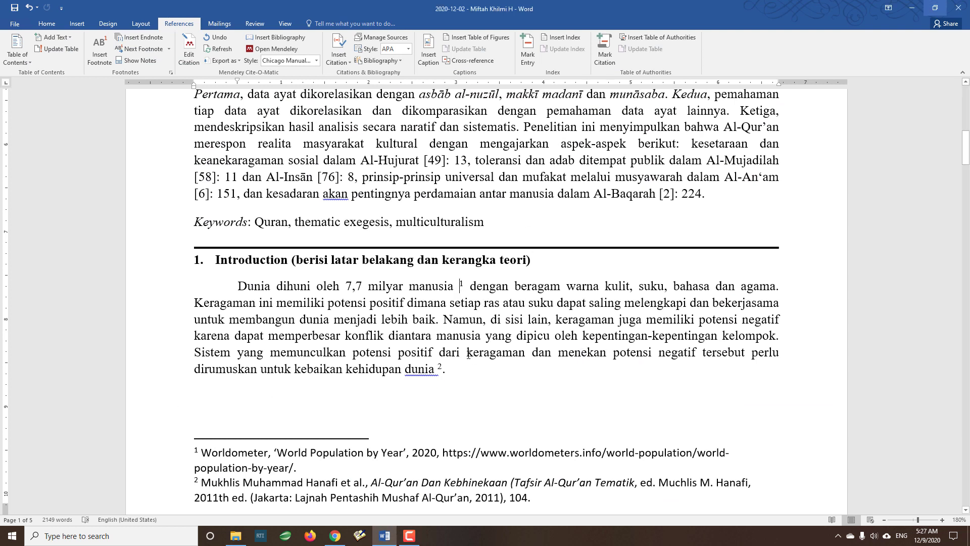
click(384, 337)
- Find Mendeley Desktop with the Windows search, launch it again and return to the Word manuscript
click(93, 536)
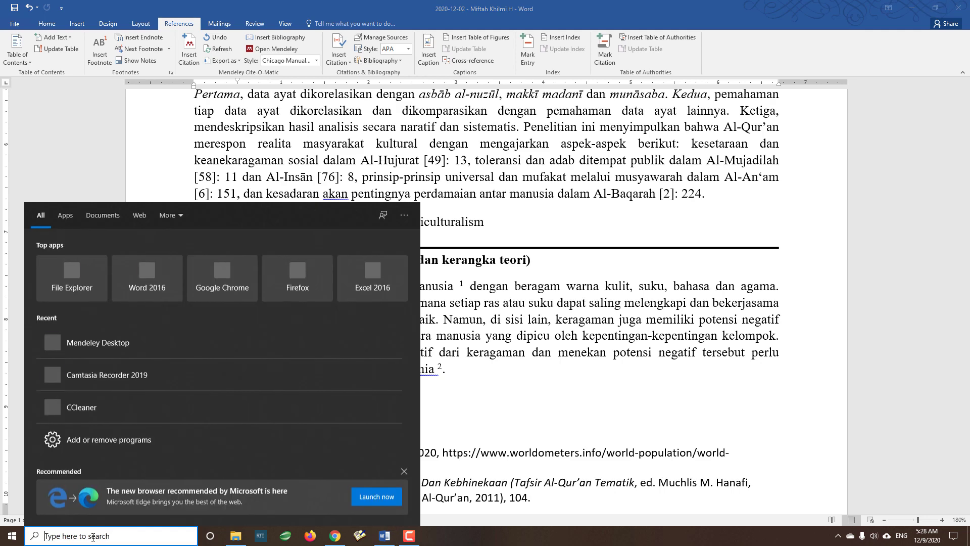
text(mende)
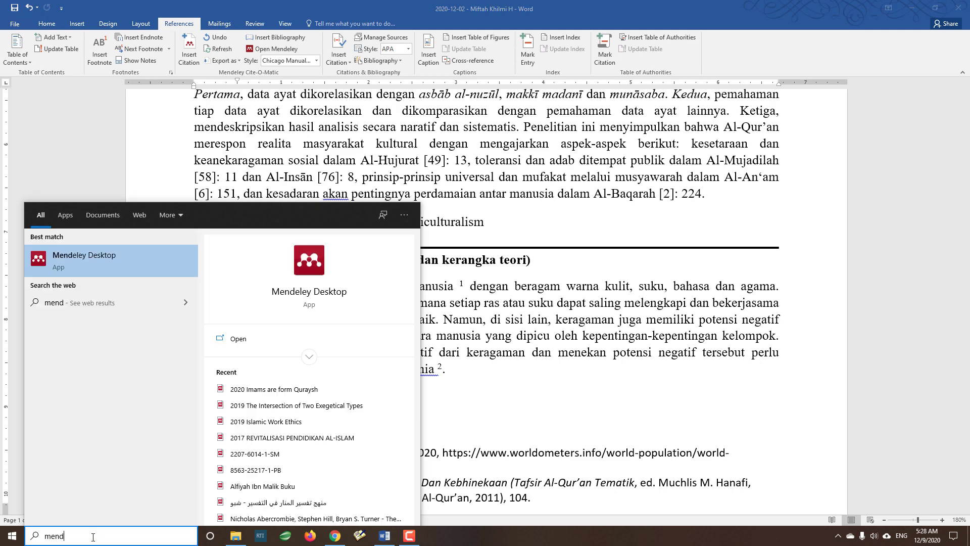
click(57, 258)
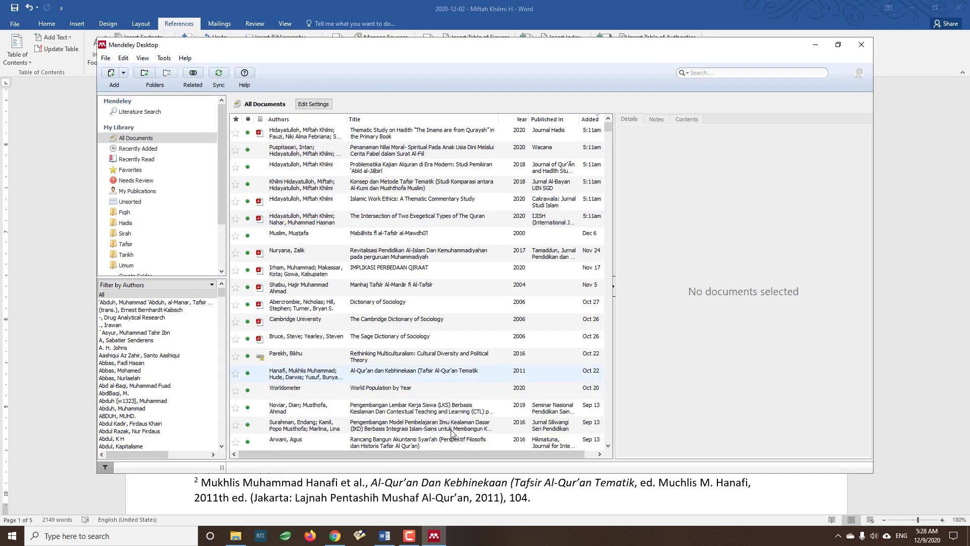
click(390, 531)
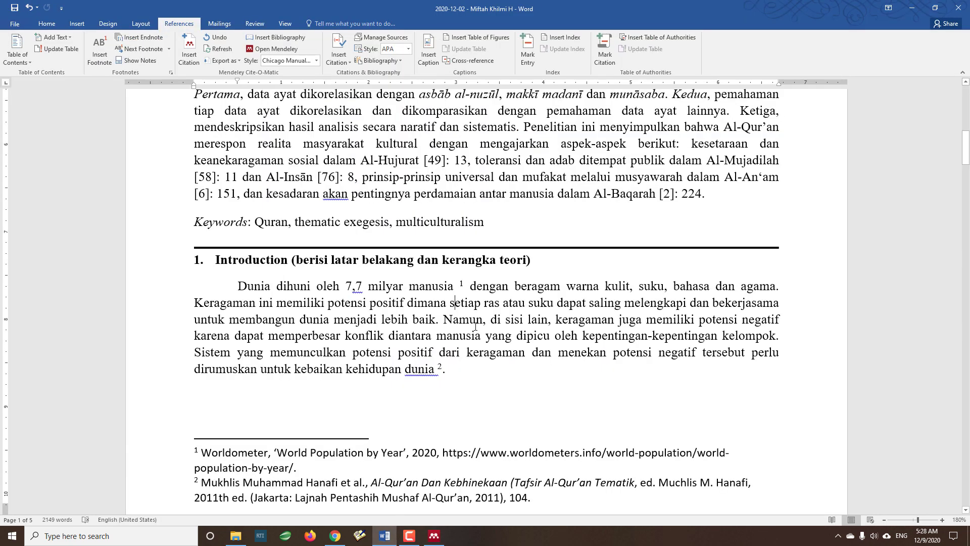
click(438, 319)
- Examine the note markers in the page 2 text and the matching full-note footnotes at the end of that page
scroll(493, 344, down, 4)
scroll(494, 344, down, 17)
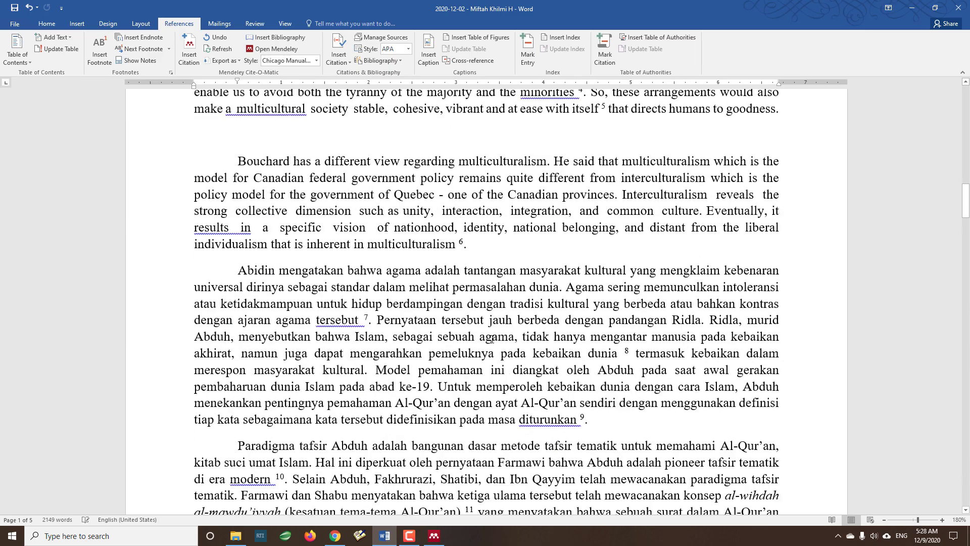
scroll(492, 336, down, 6)
scroll(491, 331, up, 20)
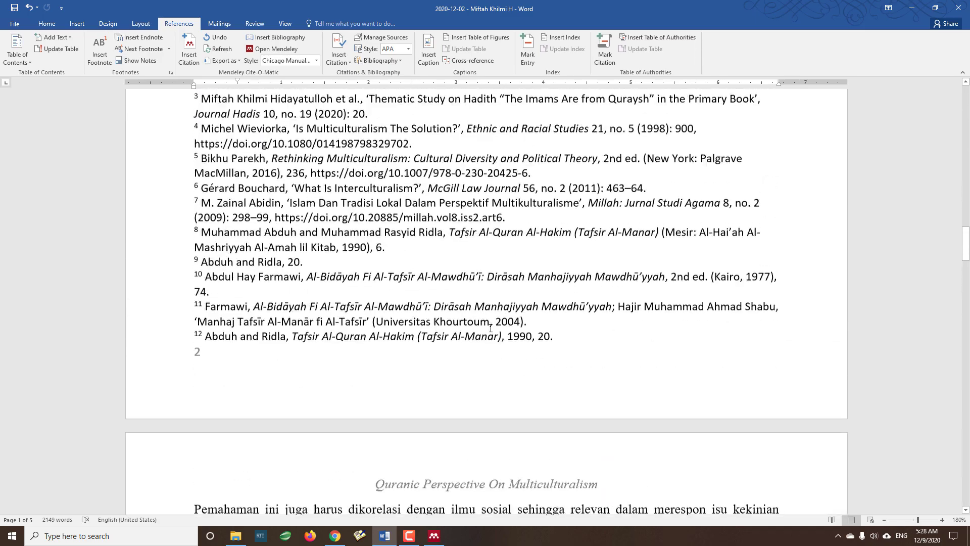
scroll(491, 328, up, 1)
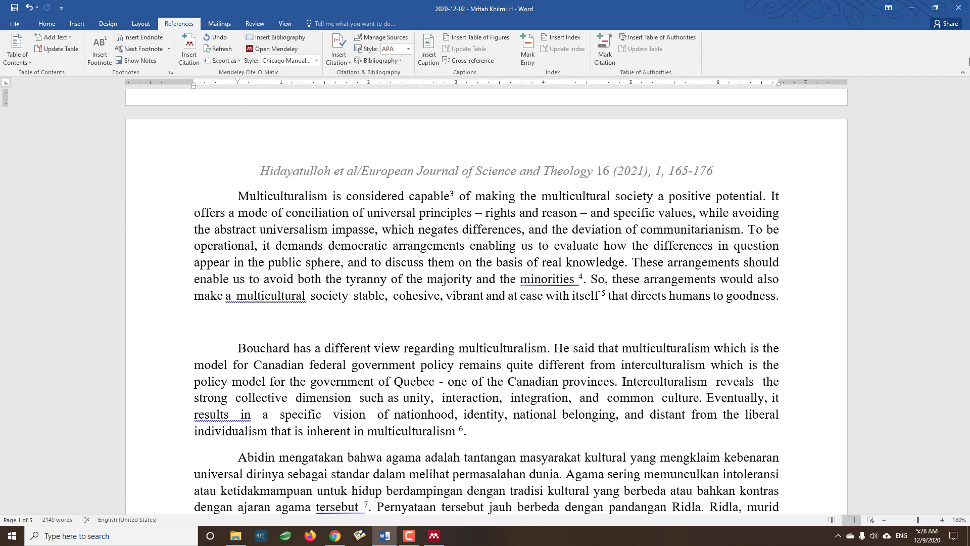
scroll(534, 286, down, 4)
scroll(534, 286, down, 13)
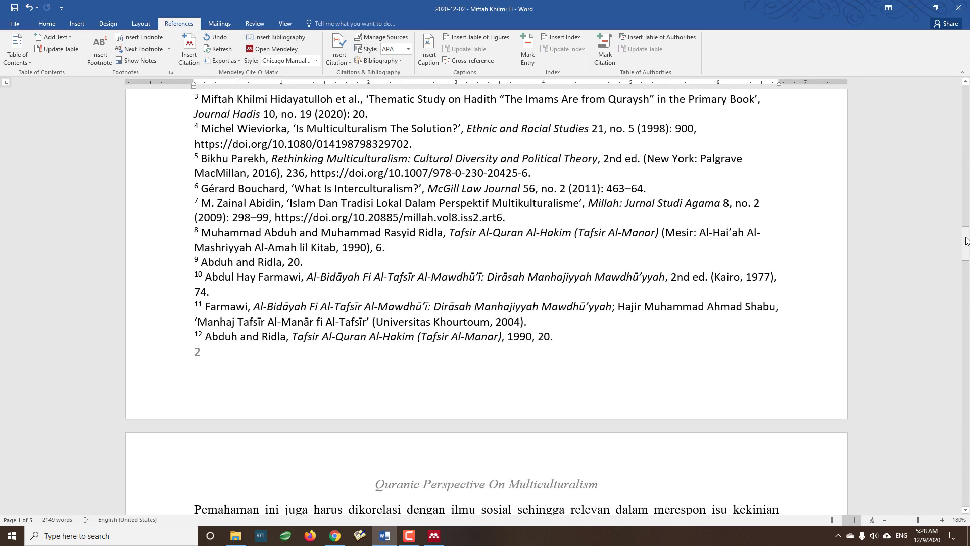
- Insert the Mendeley bibliography on a new line after the manuscript's last paragraph, which ends with "Al-Baqarah [2]: 224."
drag(966, 243, 966, 445)
click(330, 265)
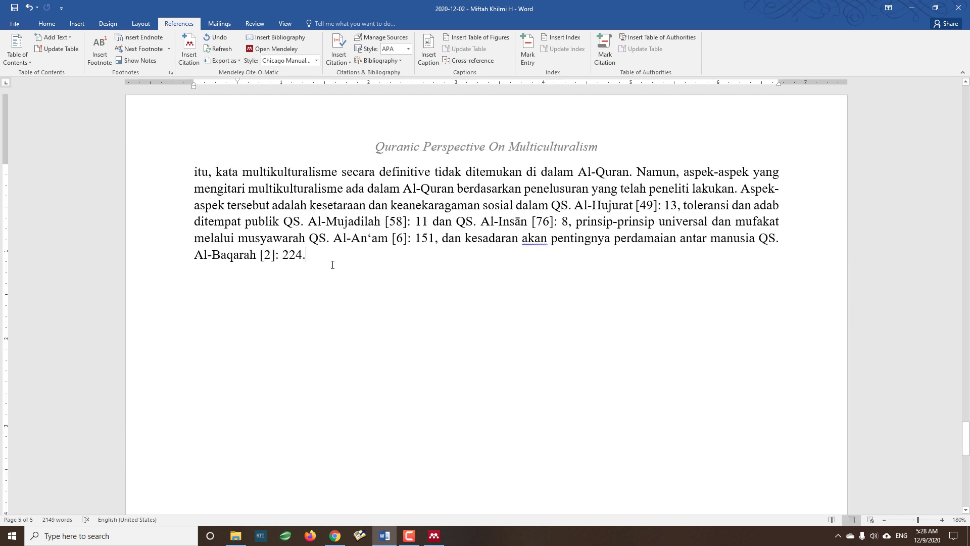
key(Return)
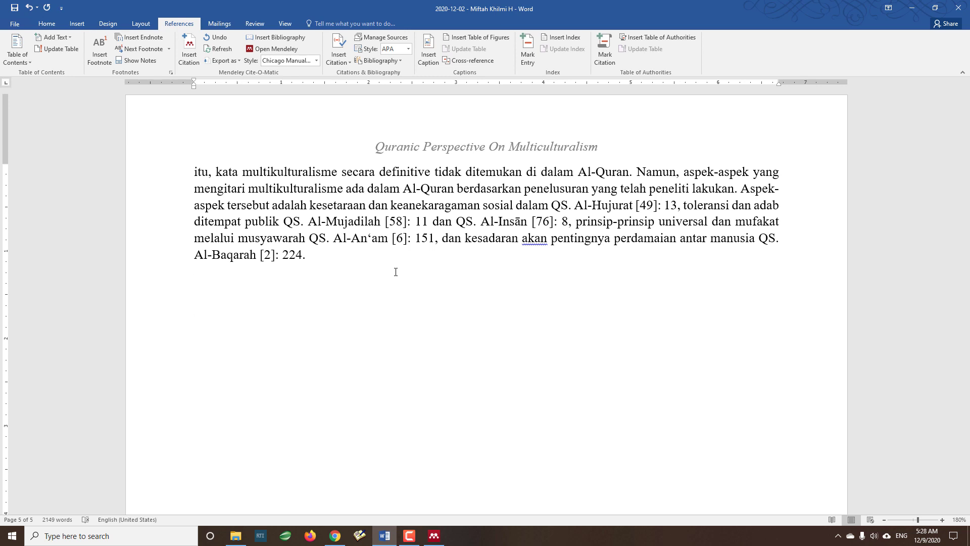
click(284, 39)
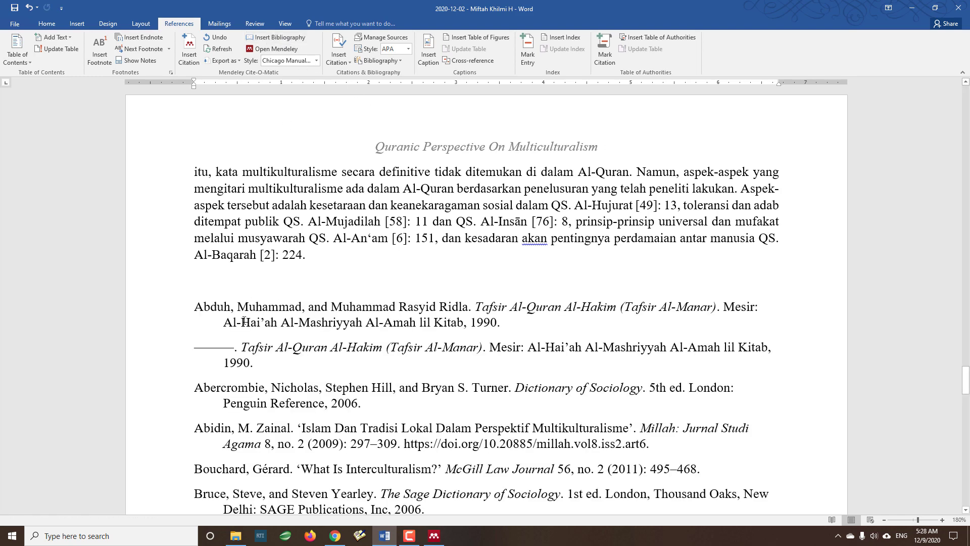
- Review the inserted bibliography's entries and compare them with the footnotes on the preceding pages, selecting footnote 27 on page 4
scroll(412, 342, down, 15)
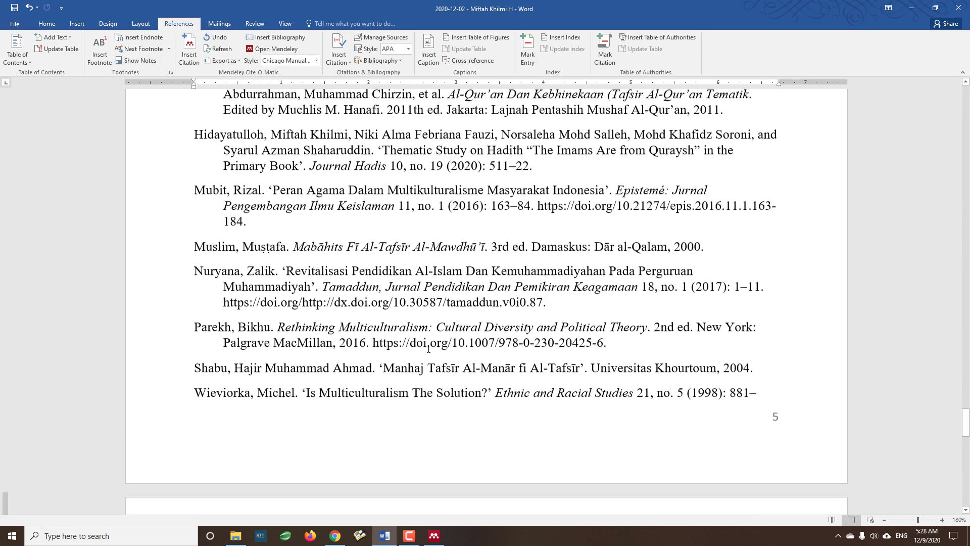
scroll(427, 348, down, 2)
scroll(426, 341, up, 17)
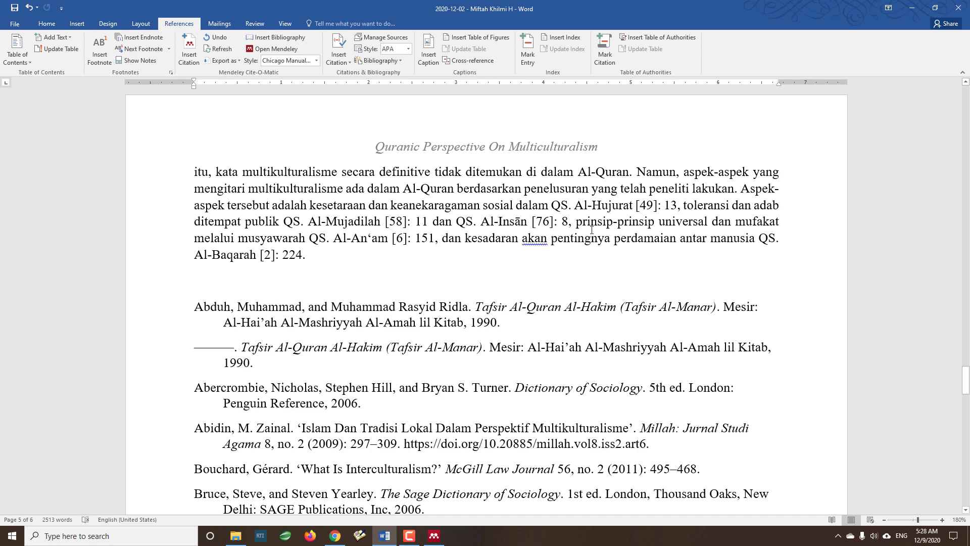
scroll(590, 272, up, 8)
scroll(485, 253, down, 4)
click(373, 194)
scroll(373, 197, down, 7)
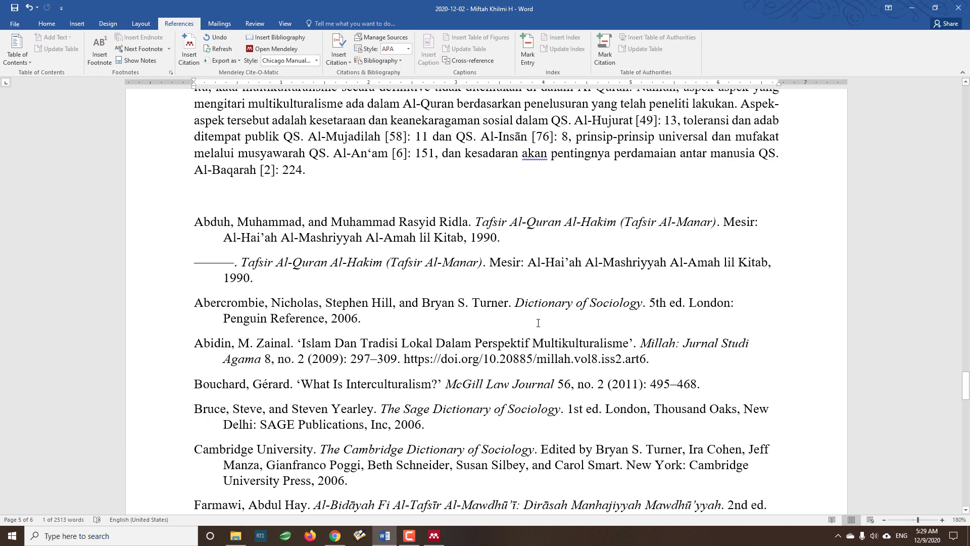
scroll(455, 278, up, 10)
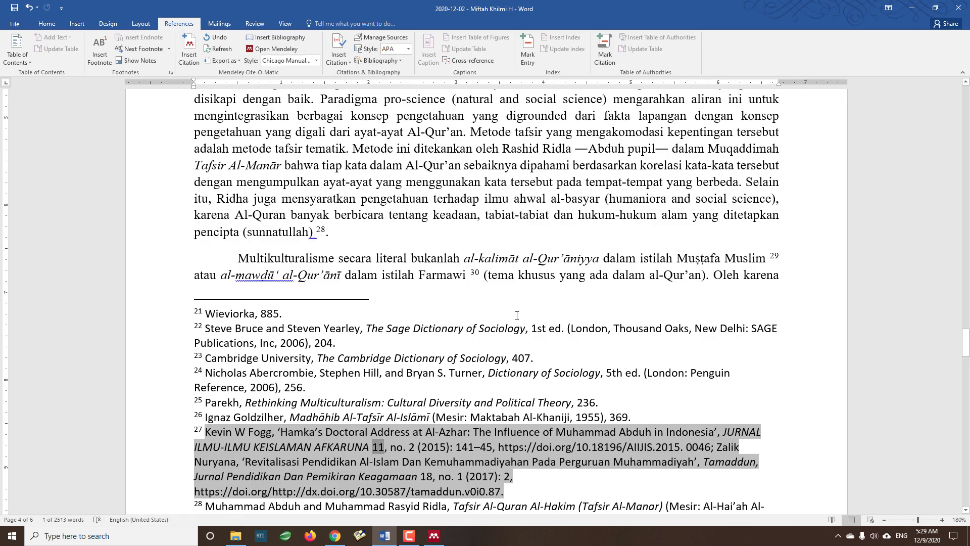
scroll(515, 315, up, 12)
scroll(512, 315, up, 15)
scroll(512, 311, up, 12)
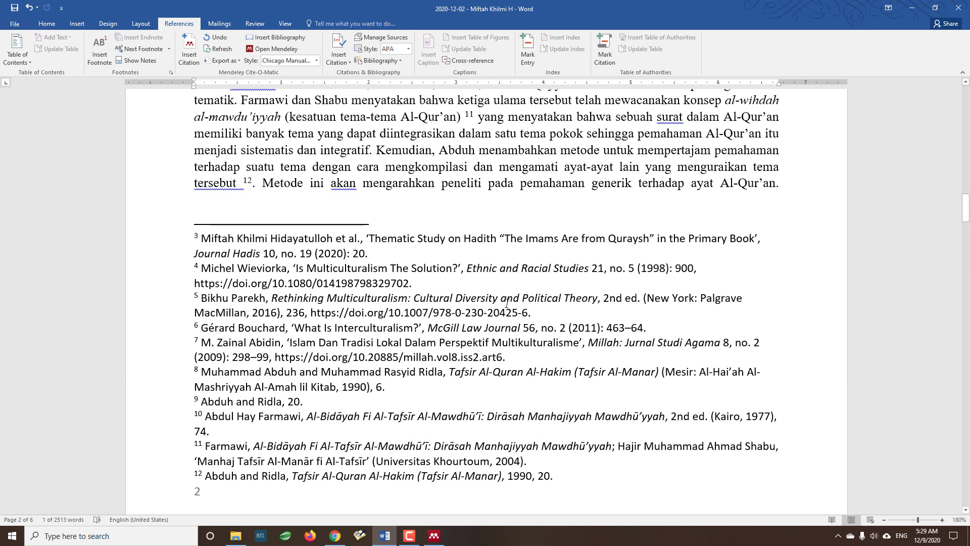